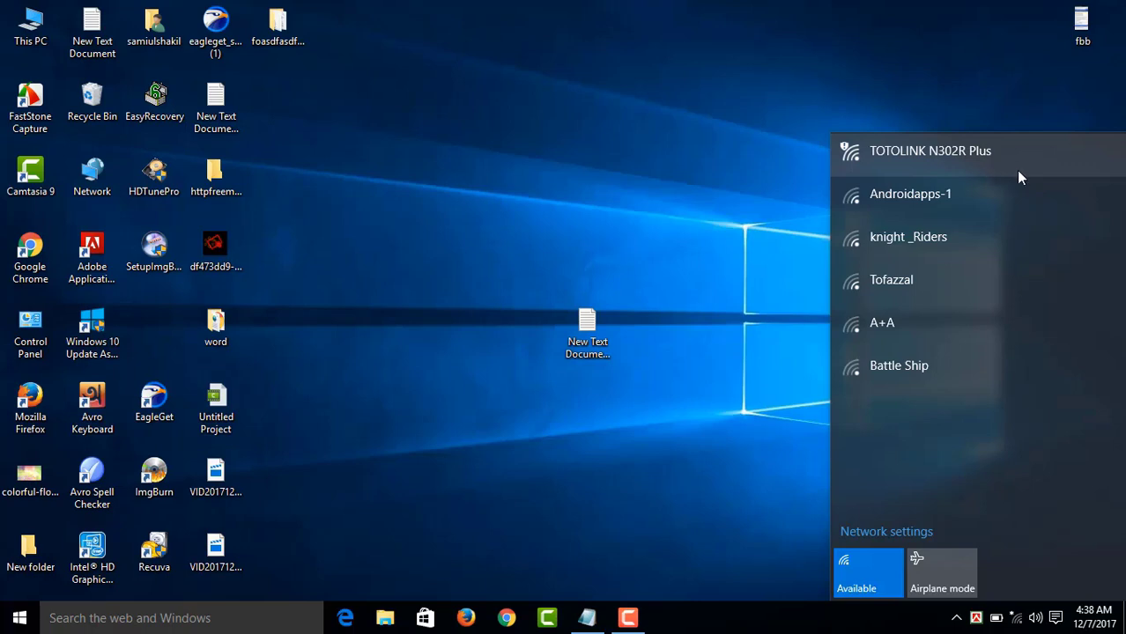
# - Connect to the TOTOLINK N302R Plus Wi-Fi and open its login page in Google Chrome
pyautogui.click(1018, 164)
pyautogui.click(1056, 247)
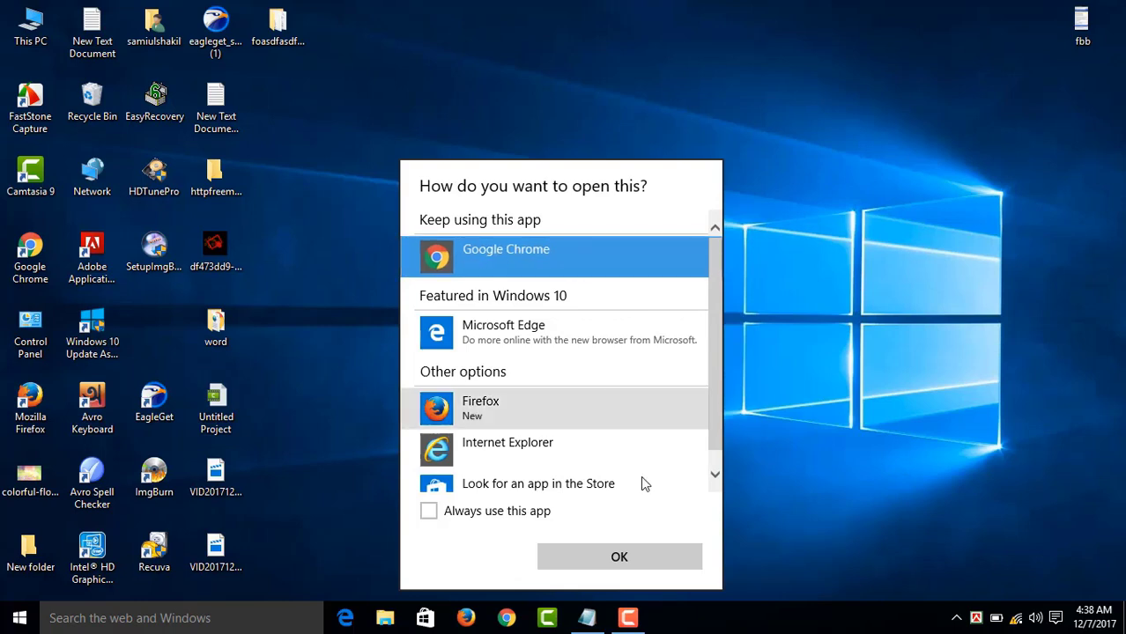
pyautogui.click(618, 558)
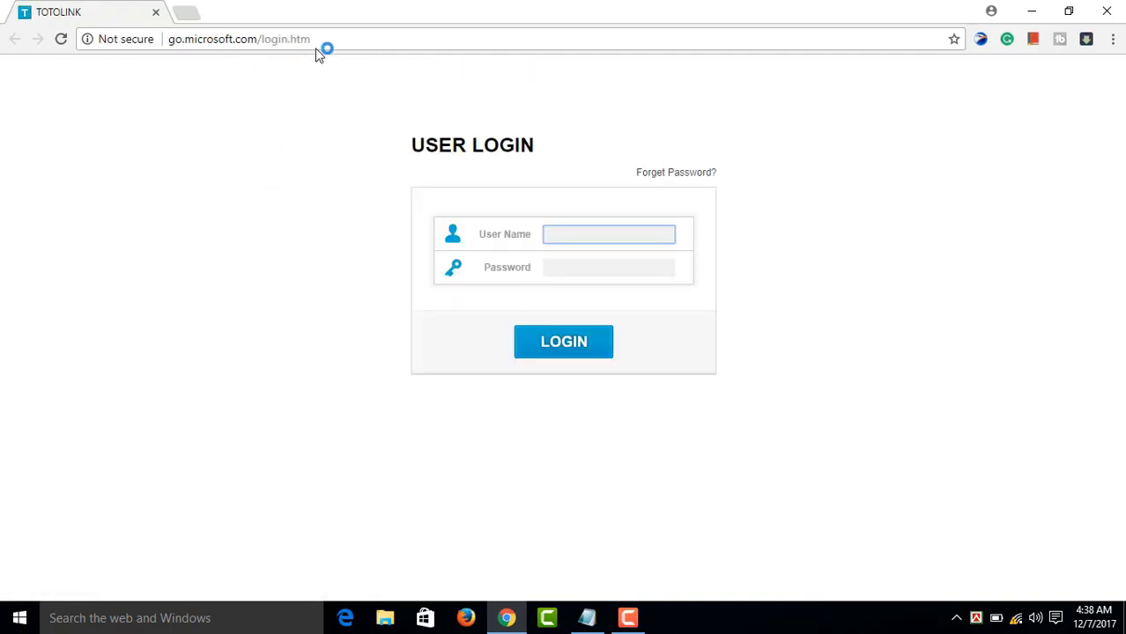
# - Load the router address 192.168.1.1 in a new tab and close the duplicate tab
pyautogui.click(196, 12)
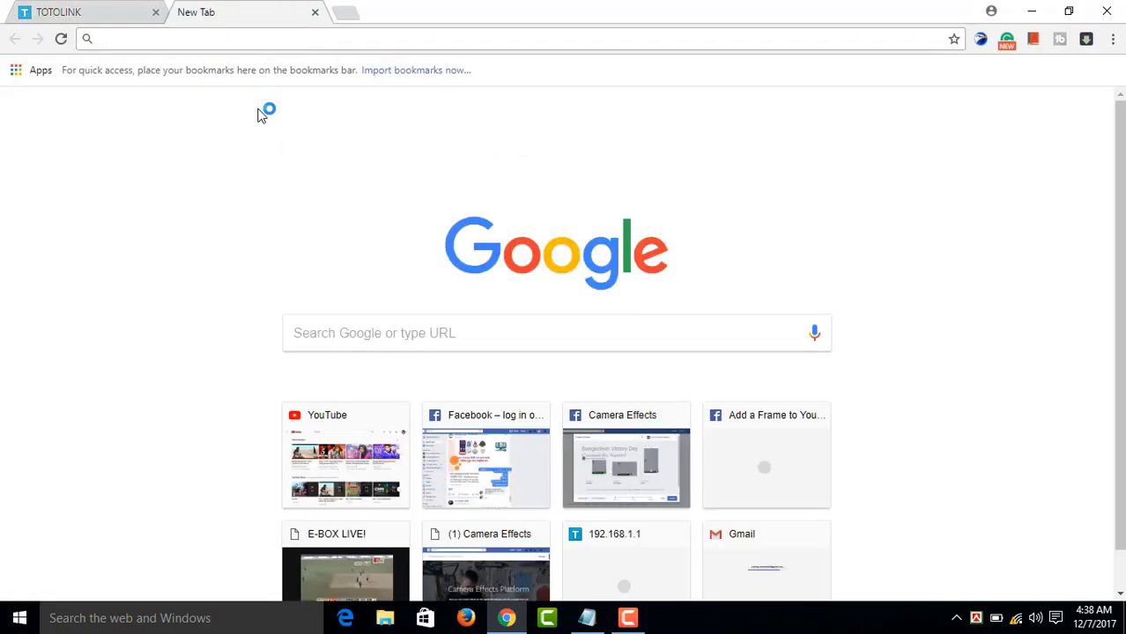
pyautogui.write('192.168.1.1')
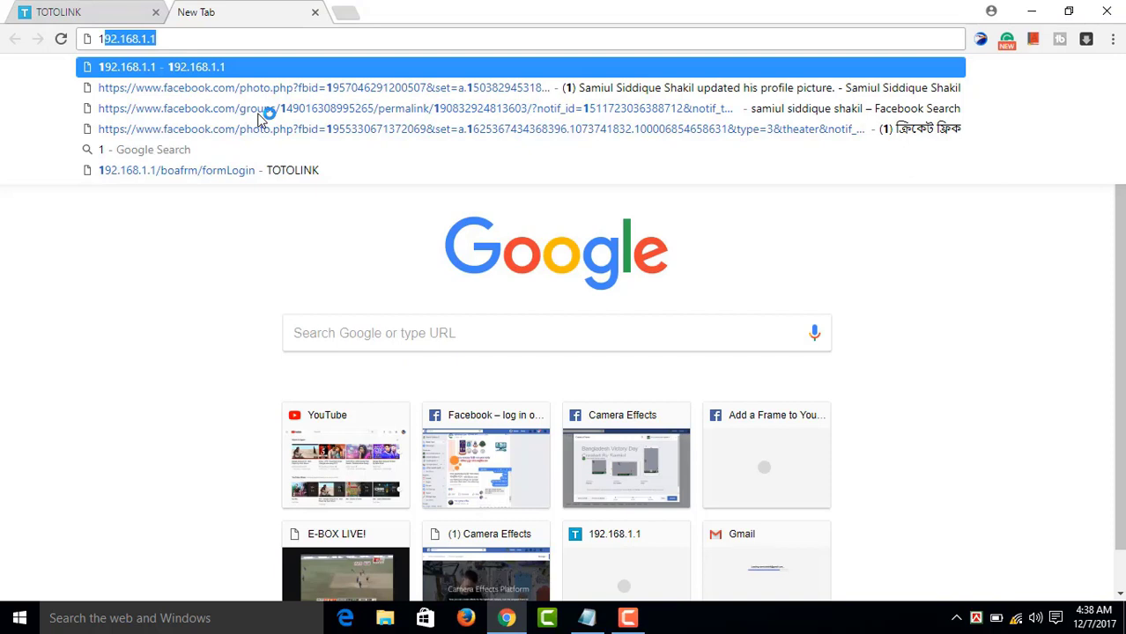
pyautogui.press('Return')
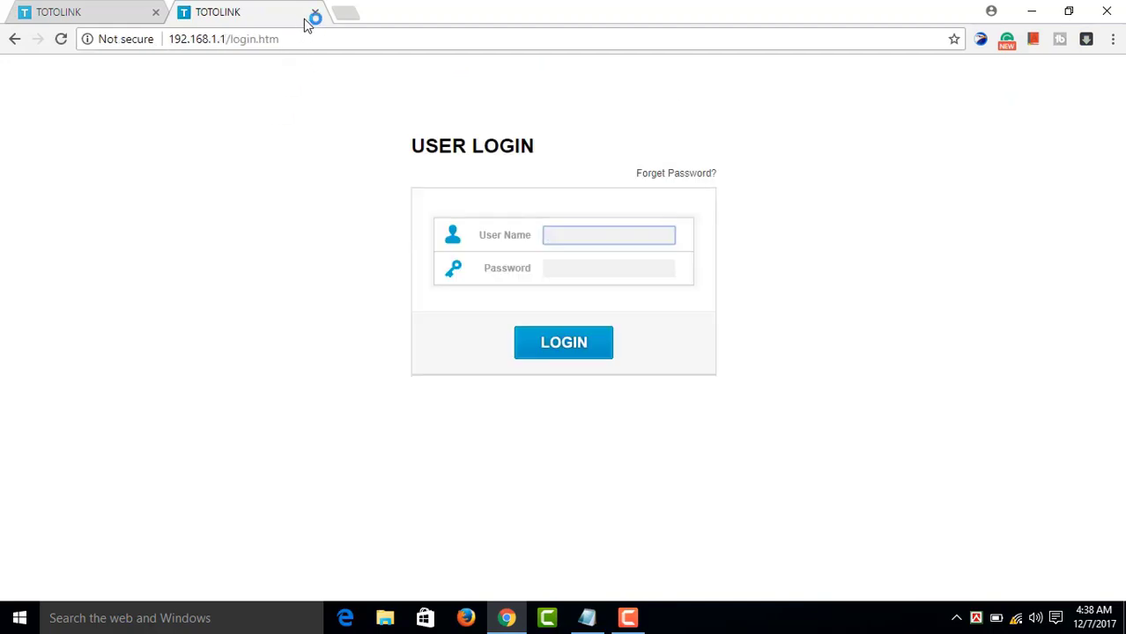
pyautogui.click(315, 12)
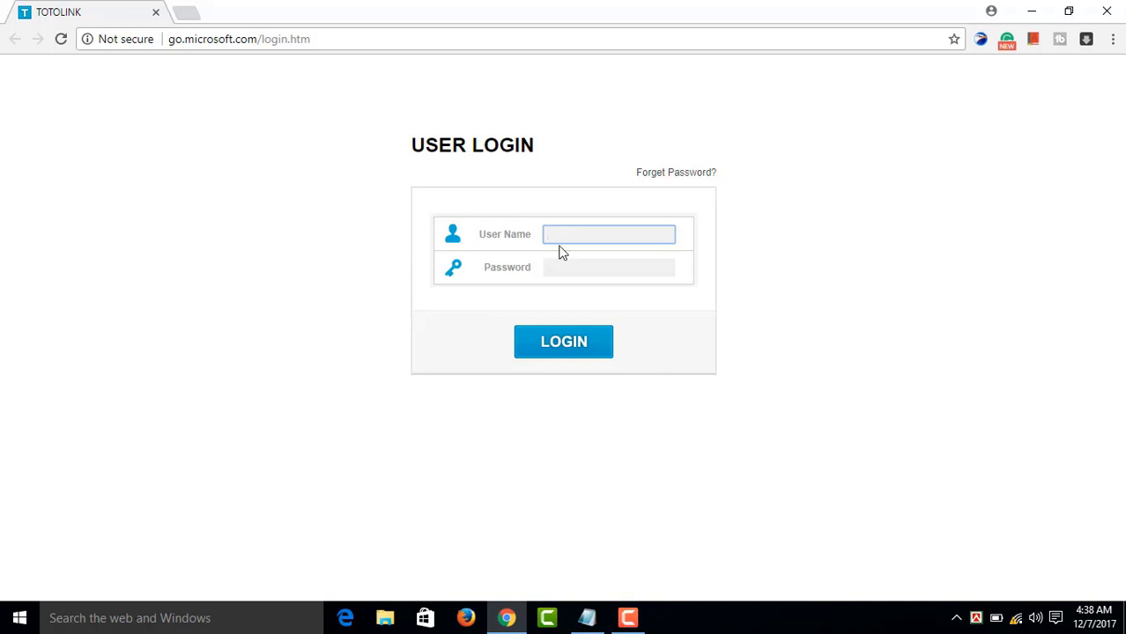
# - Log in to the router with the admin user name and password
pyautogui.write('AD')
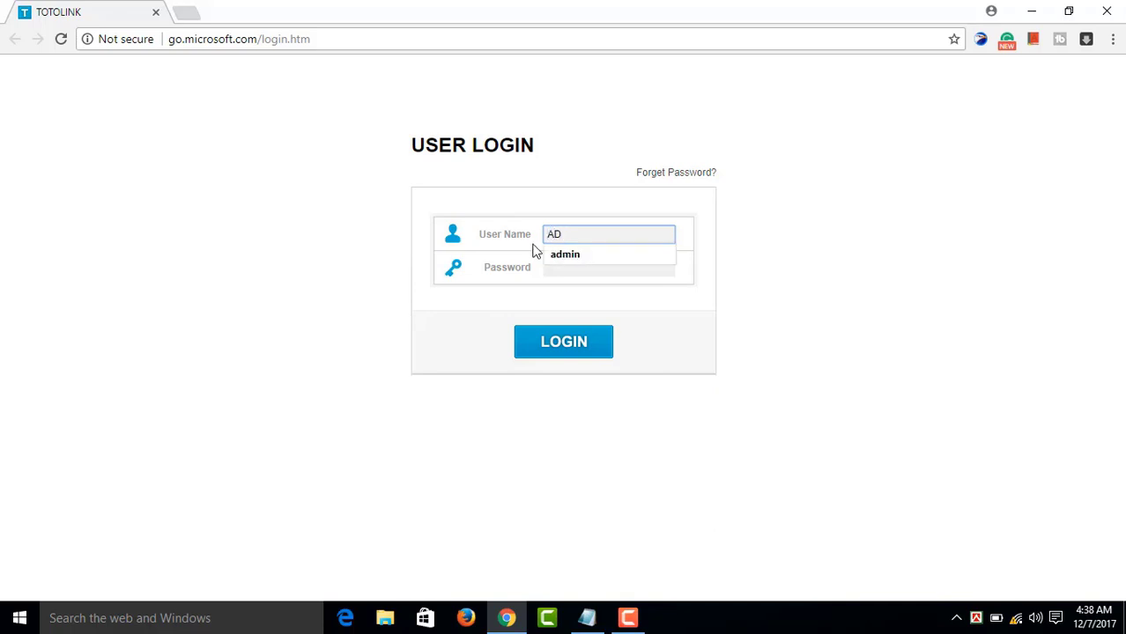
pyautogui.click(572, 261)
pyautogui.click(570, 266)
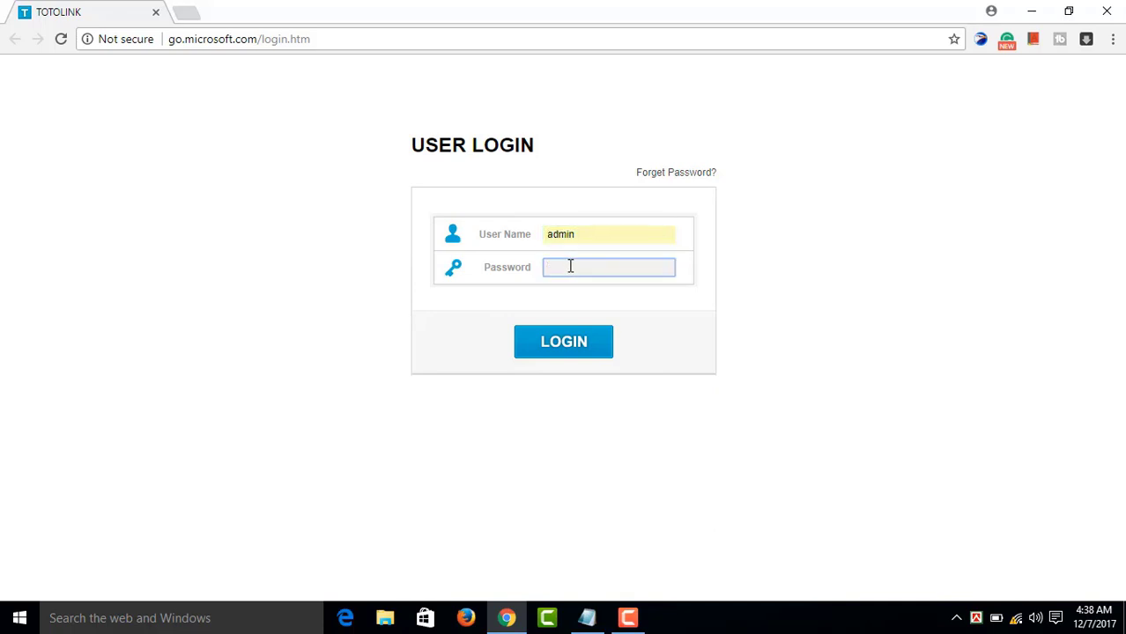
pyautogui.write('a')
pyautogui.click(566, 340)
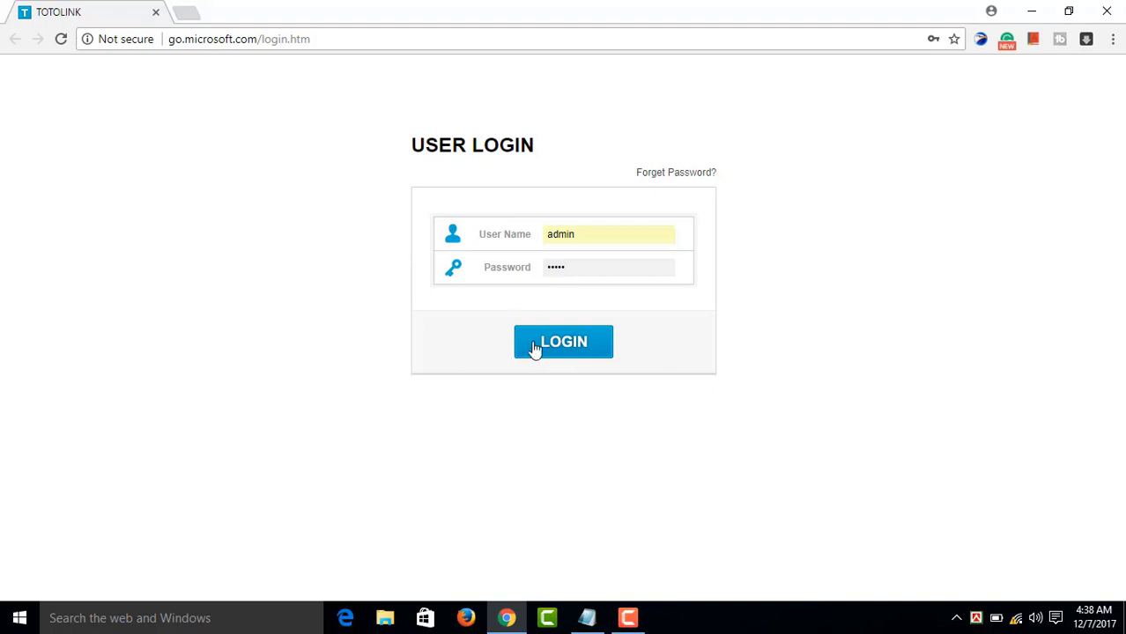
pyautogui.click(562, 347)
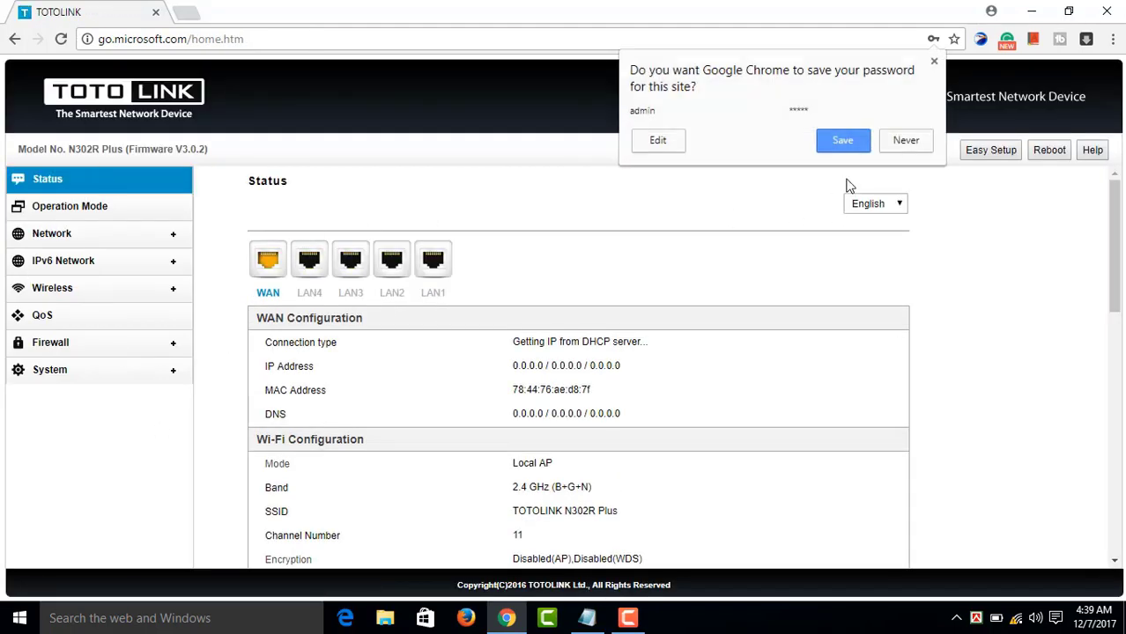
# - Decline Chrome's password saving and scroll through the Status page's WAN, Wi-Fi and LAN details
pyautogui.click(905, 141)
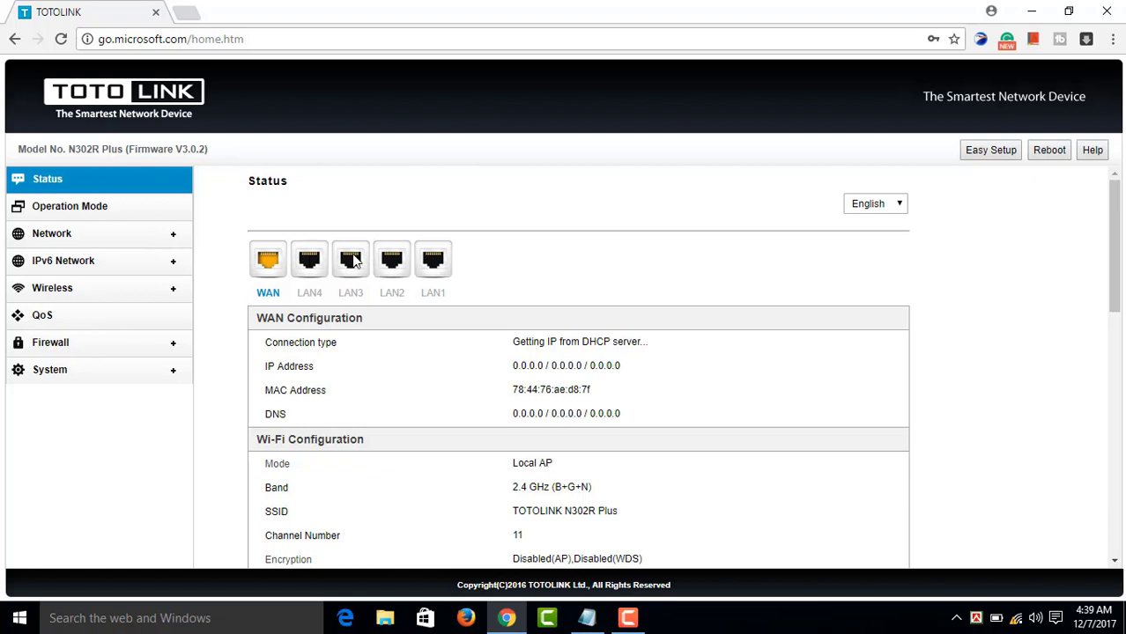
pyautogui.scroll(-2, 302, 372)
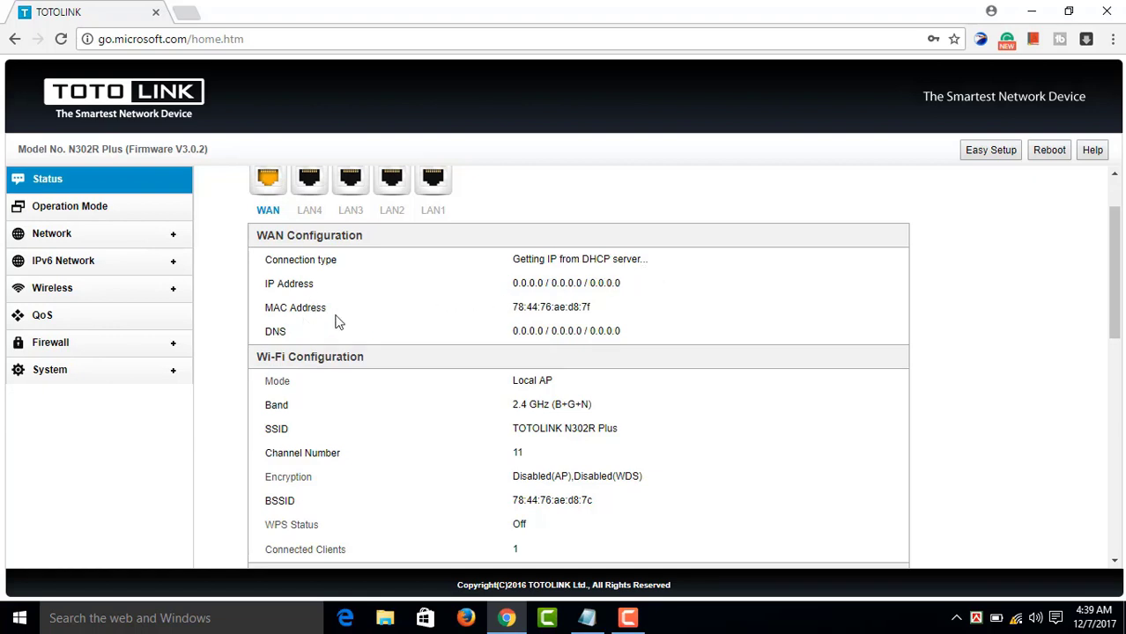
pyautogui.scroll(-2, 678, 432)
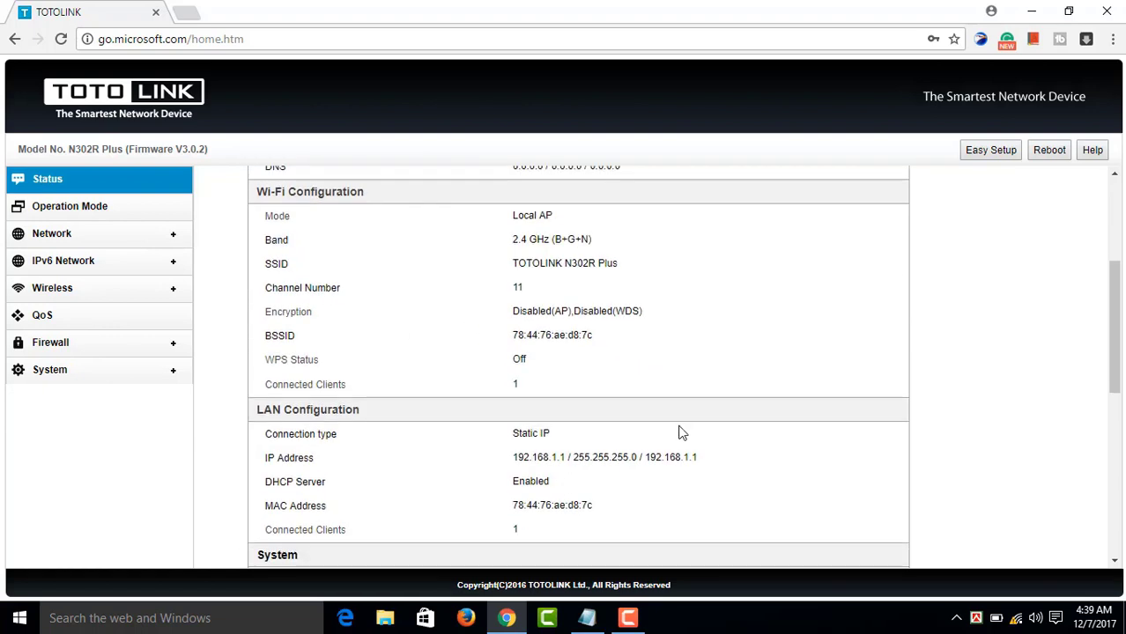
pyautogui.scroll(3, 483, 367)
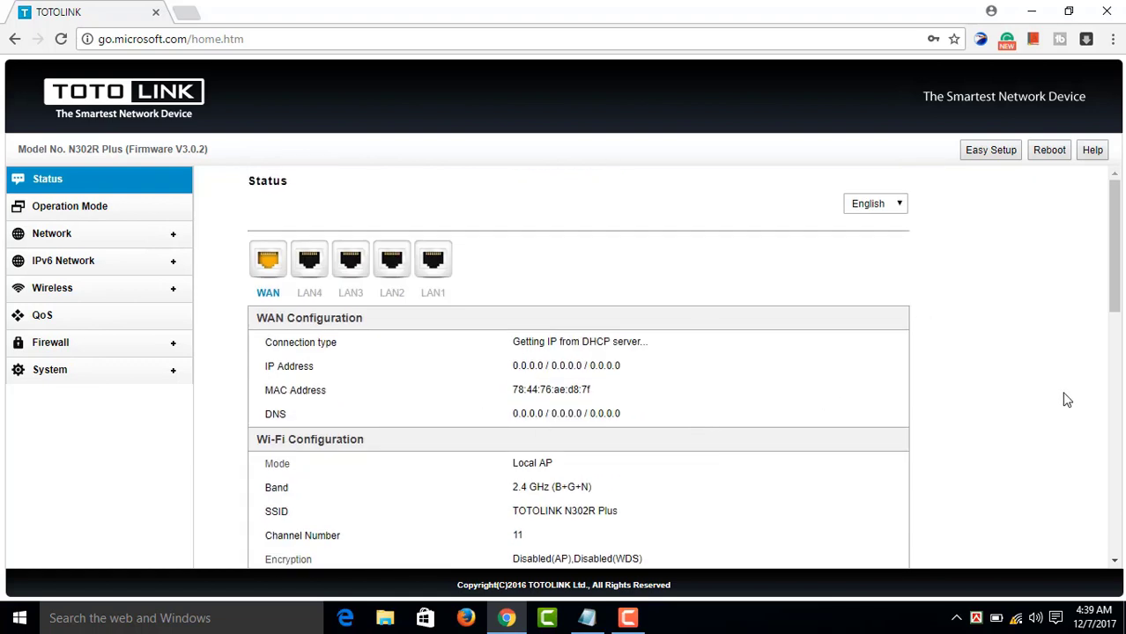
# - In Network WAN Settings, choose WAN Type PPPoE/Dual Wan Access PPPoE
pyautogui.click(53, 234)
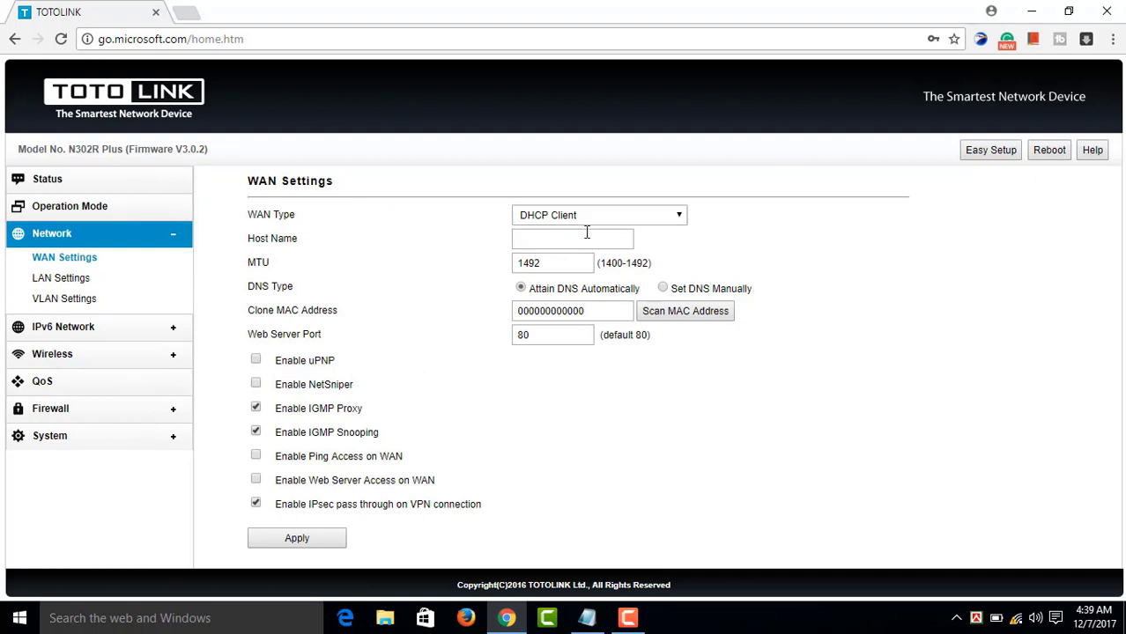
pyautogui.click(676, 216)
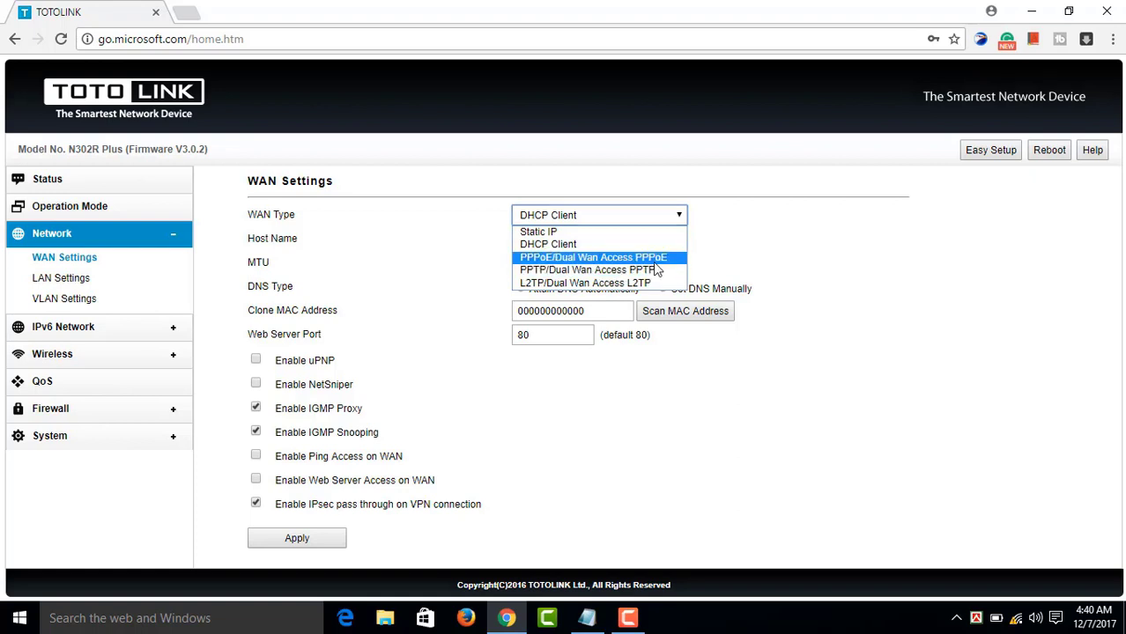
pyautogui.click(632, 256)
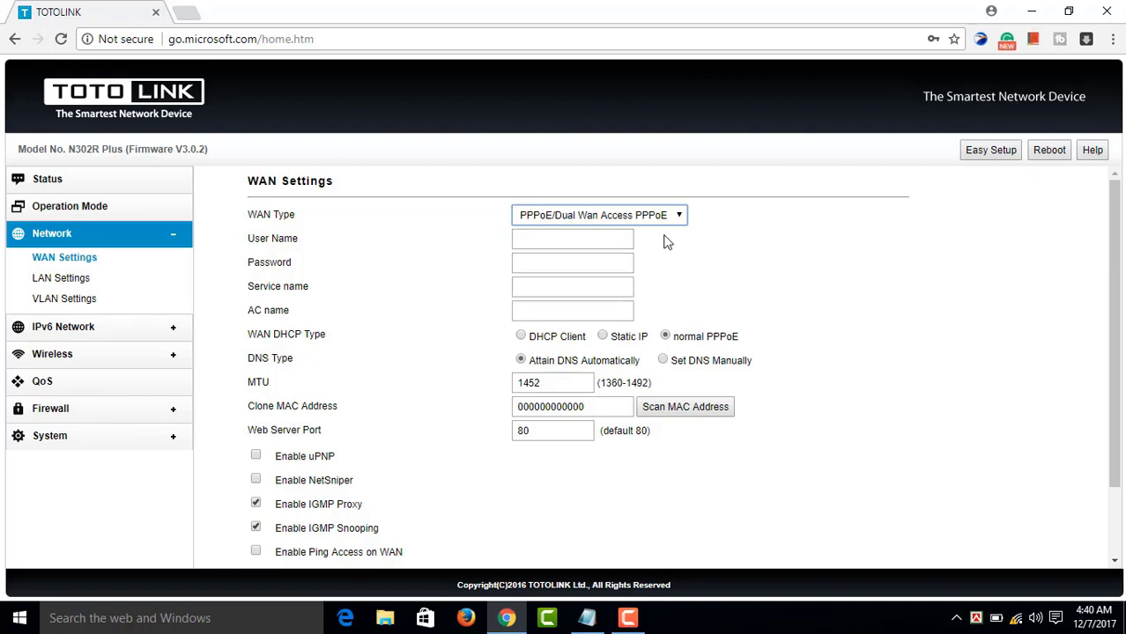
# - Enter the PPPoE account user name and password
pyautogui.click(600, 241)
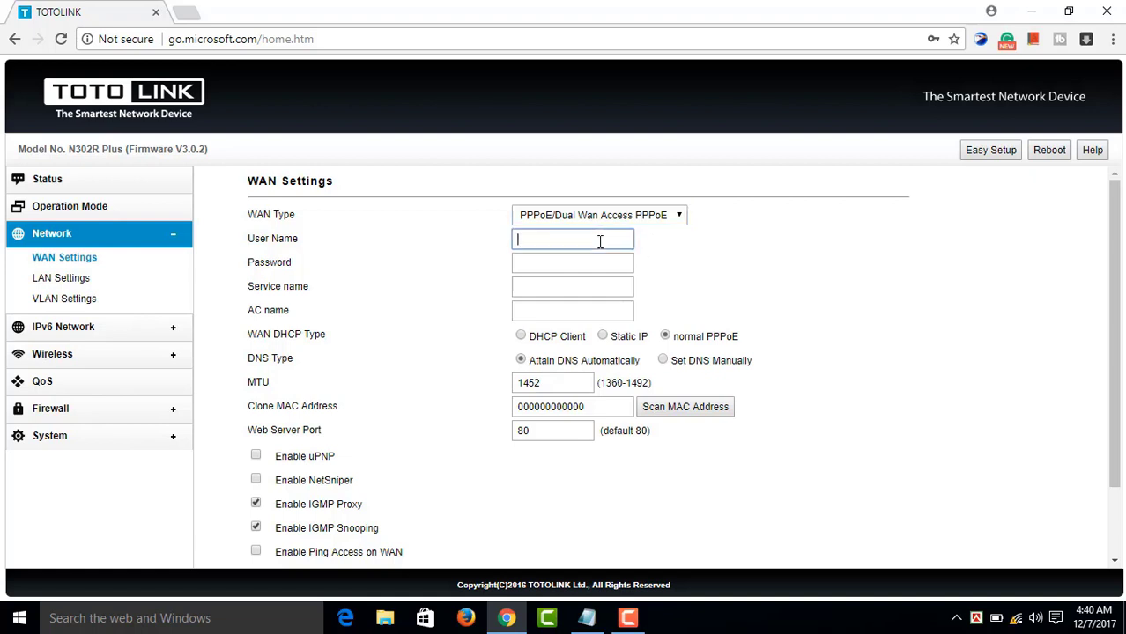
pyautogui.click(571, 260)
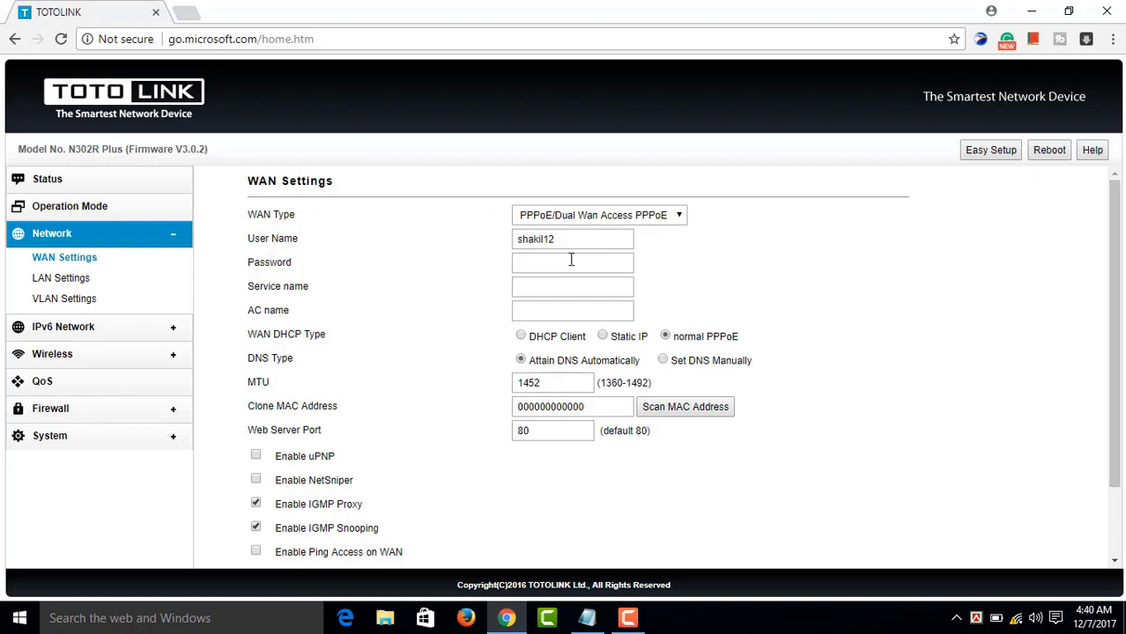
pyautogui.click(572, 259)
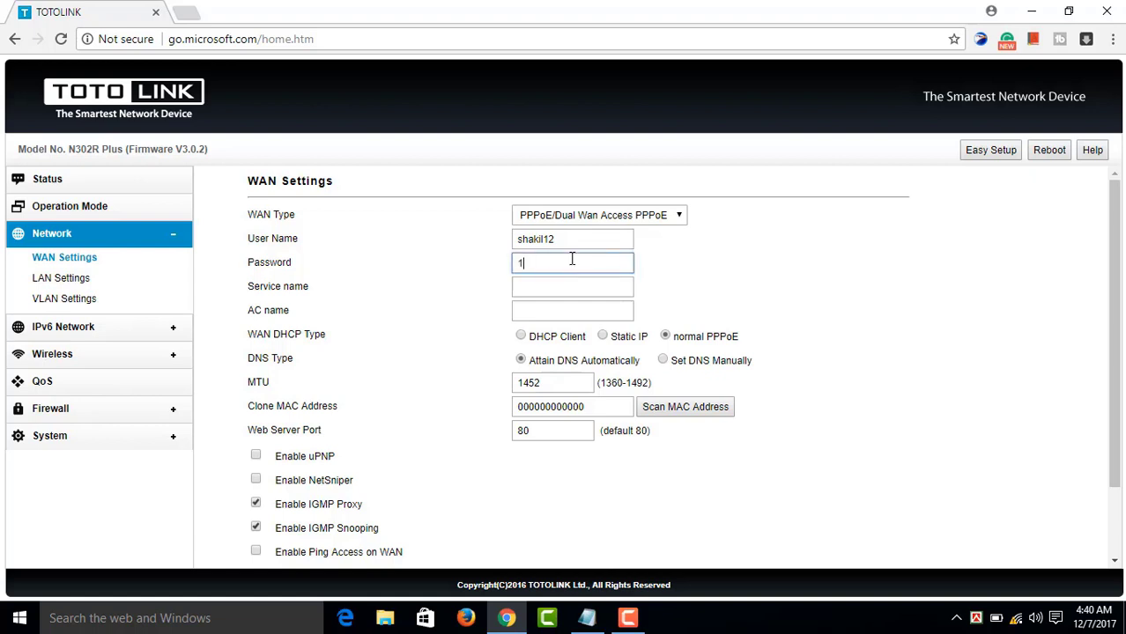
# - Launch Command Prompt by entering cmd in the Run dialog
pyautogui.click(7, 624)
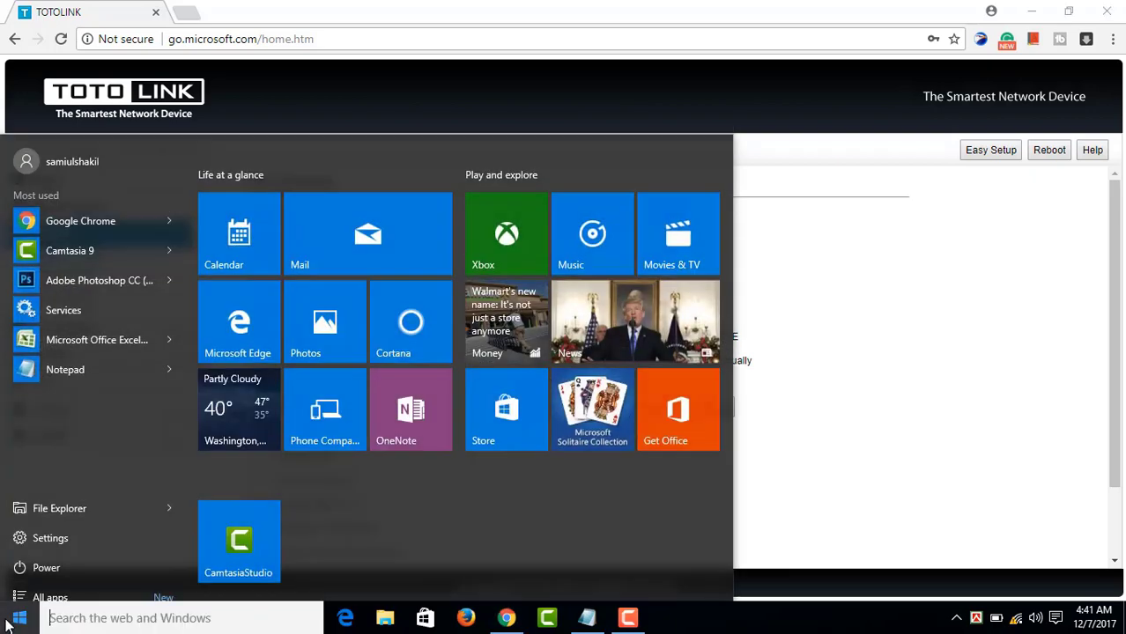
pyautogui.write('run')
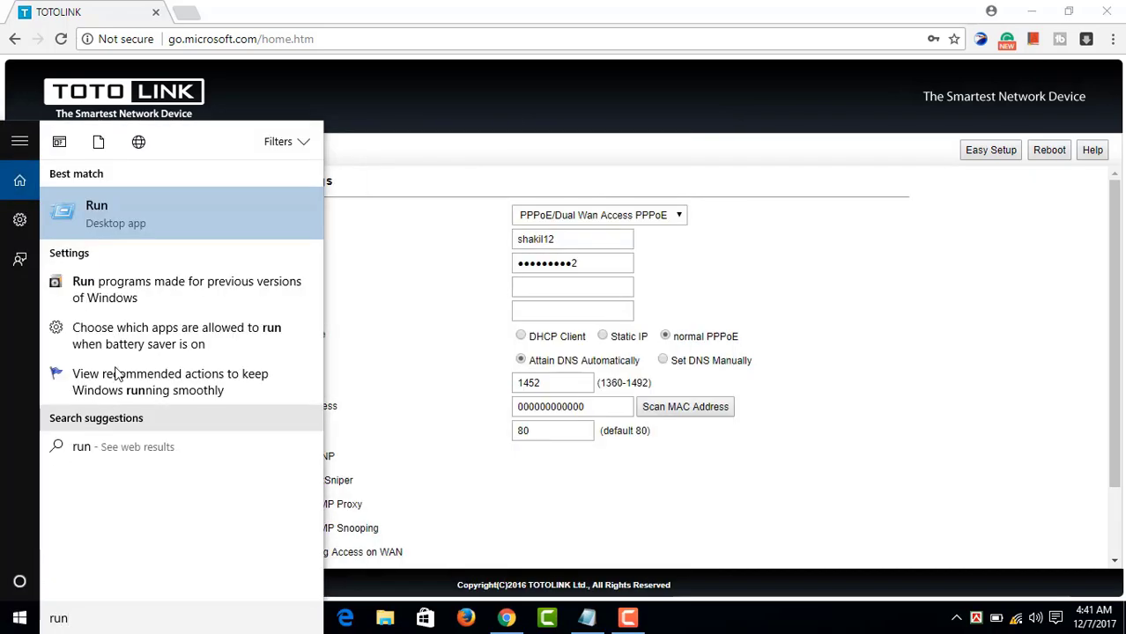
pyautogui.click(197, 216)
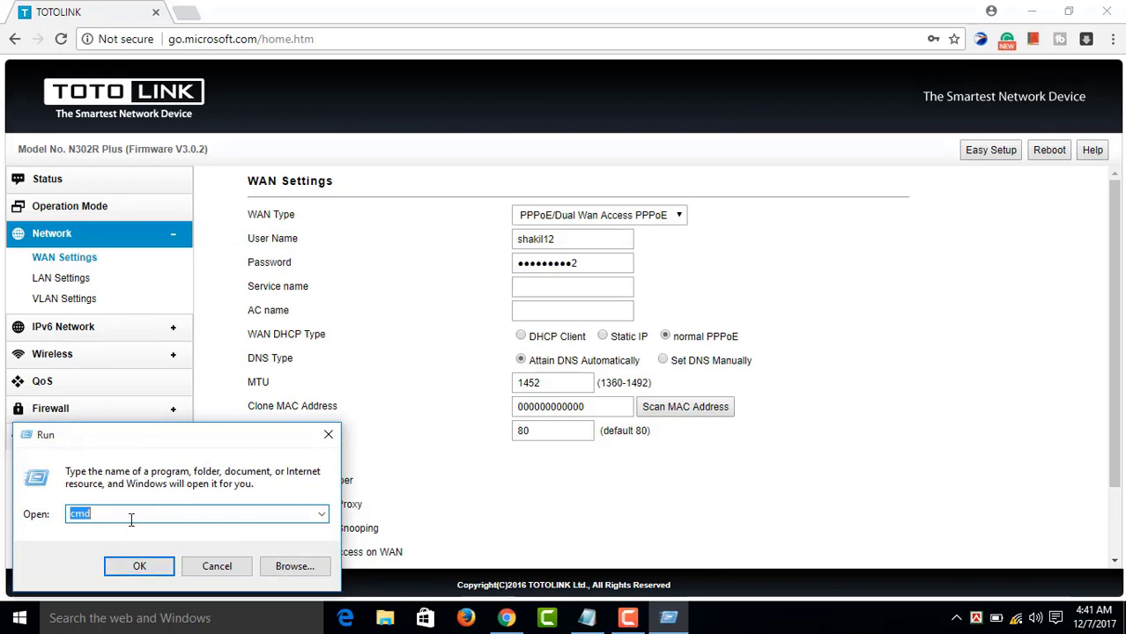
pyautogui.press('BackSpace')
pyautogui.write('cmd')
pyautogui.click(138, 566)
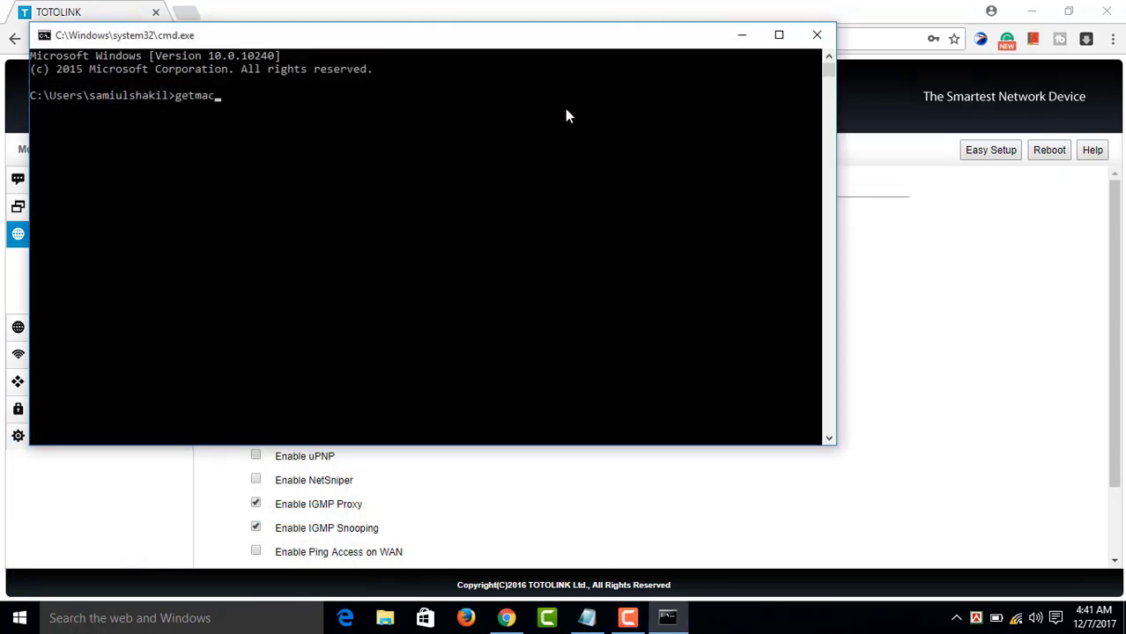
pyautogui.press('Return')
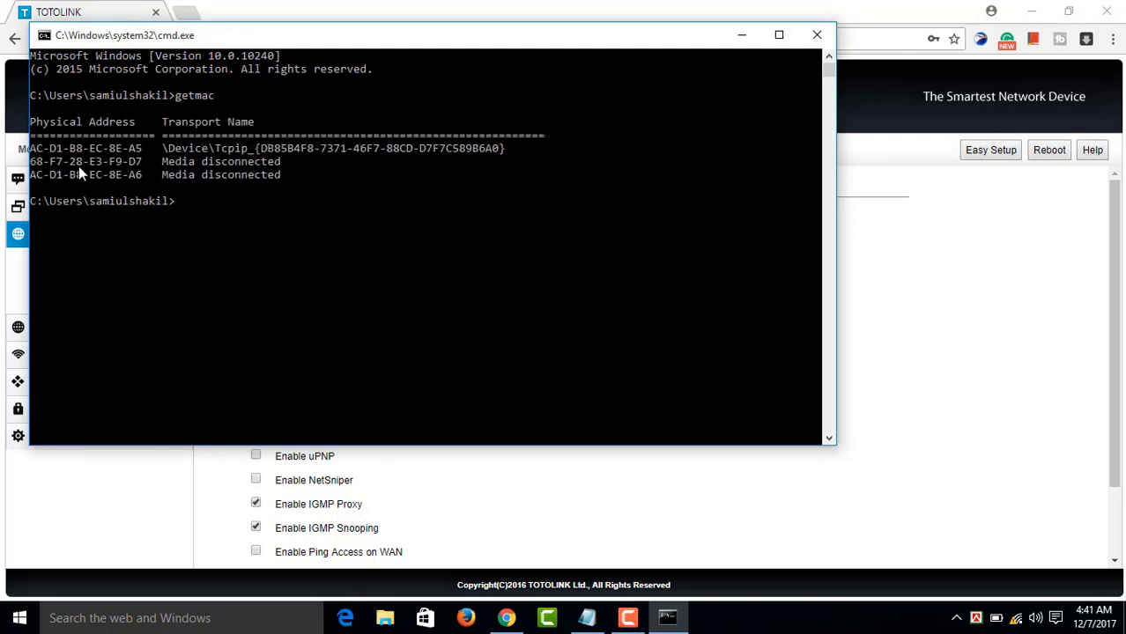
pyautogui.click(134, 161)
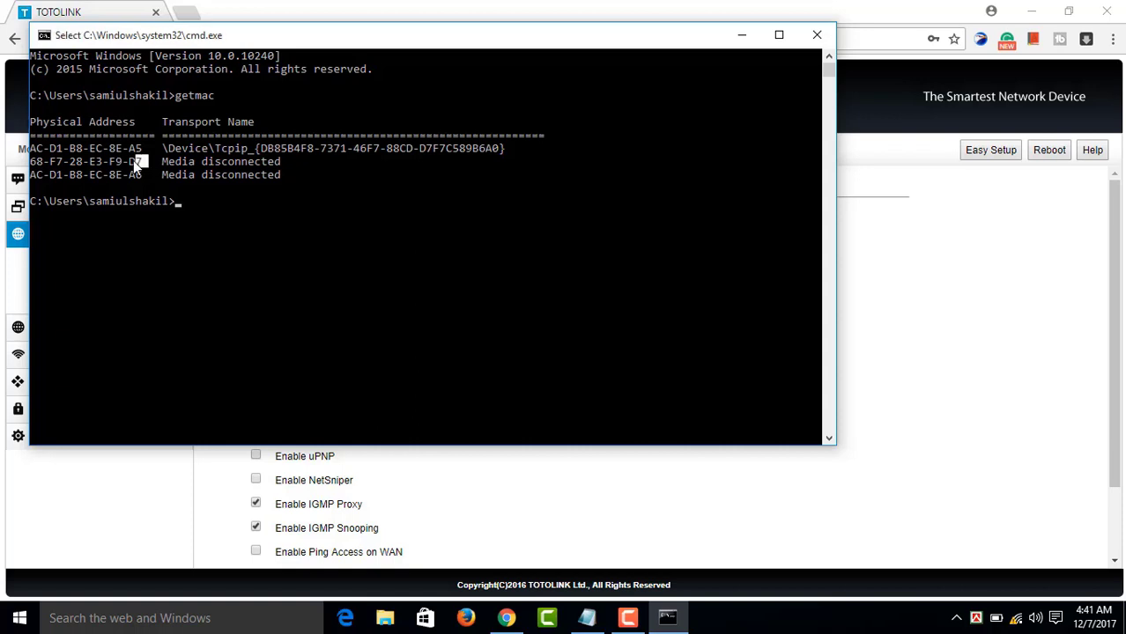
pyautogui.moveTo(104, 160); pyautogui.dragTo(37, 163)
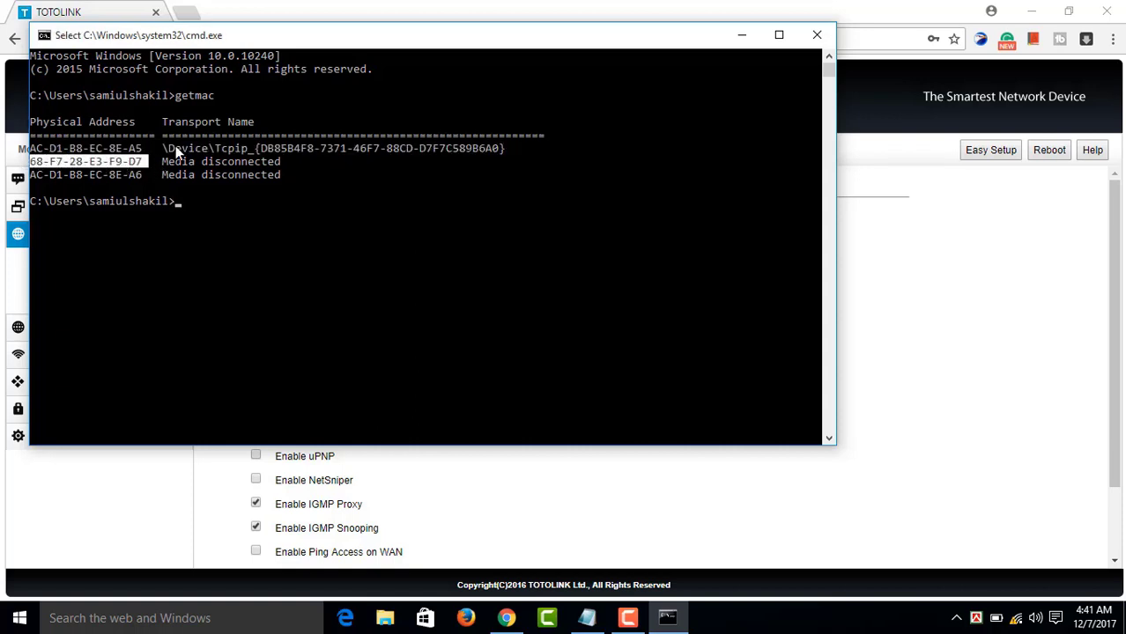
pyautogui.rightClick(145, 157)
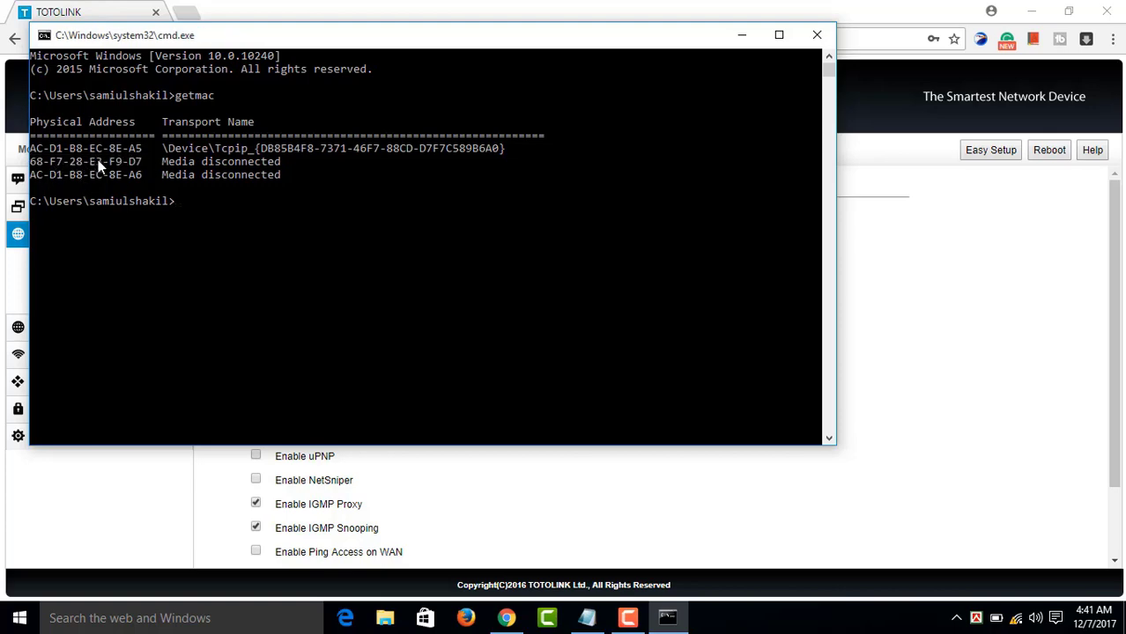
# - Paste the copied MAC into Clone MAC Address and delete its hyphens
pyautogui.click(817, 35)
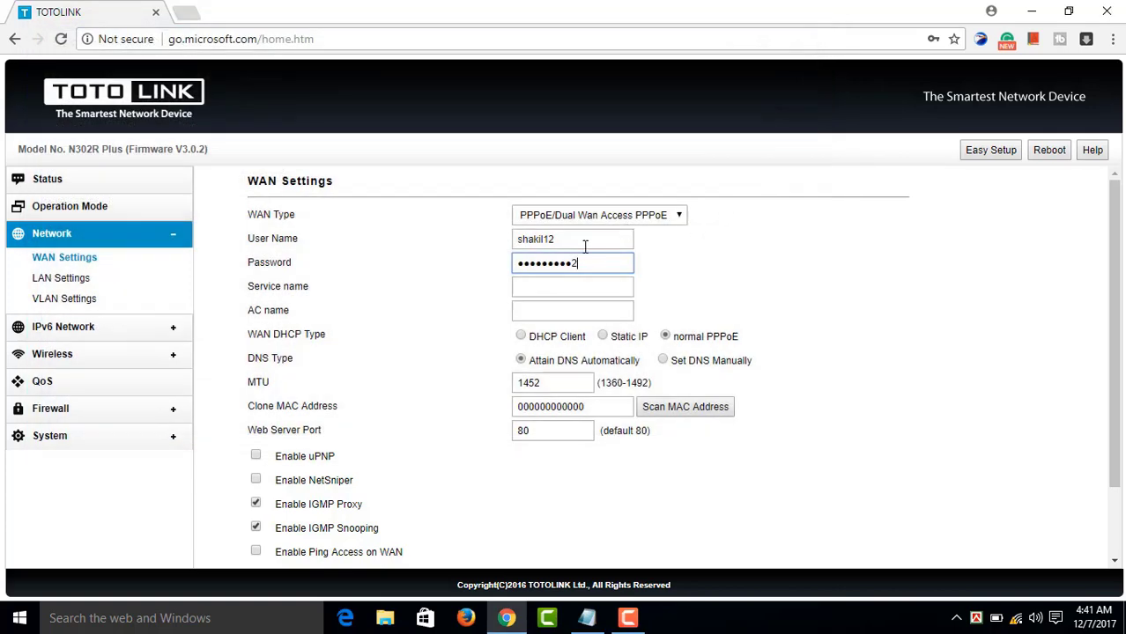
pyautogui.moveTo(618, 410); pyautogui.dragTo(489, 428)
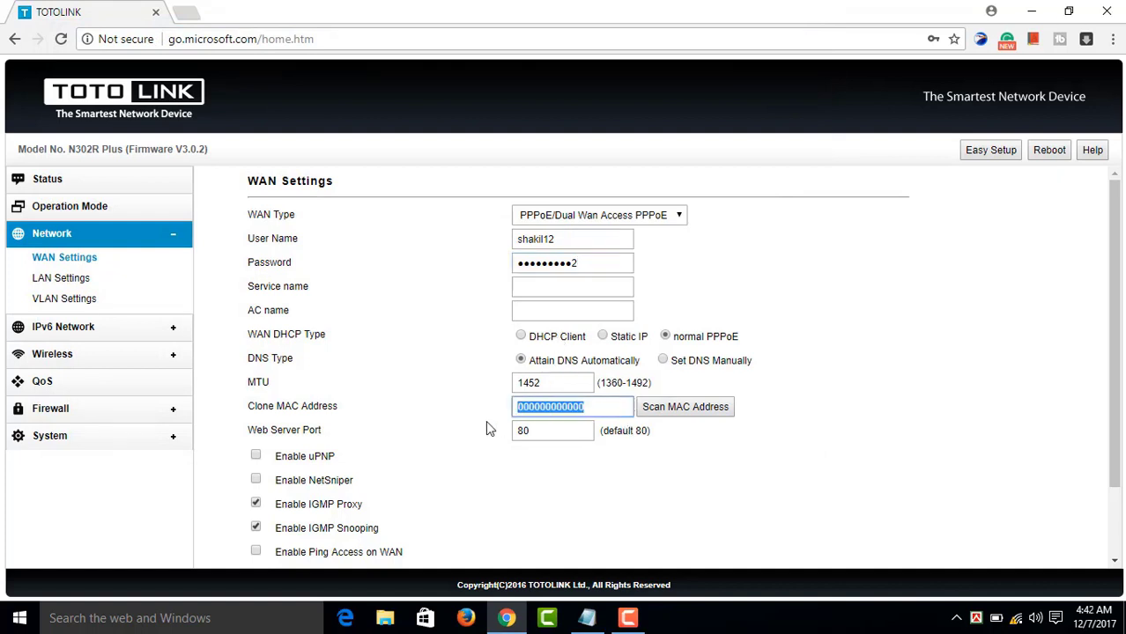
pyautogui.press('BackSpace')
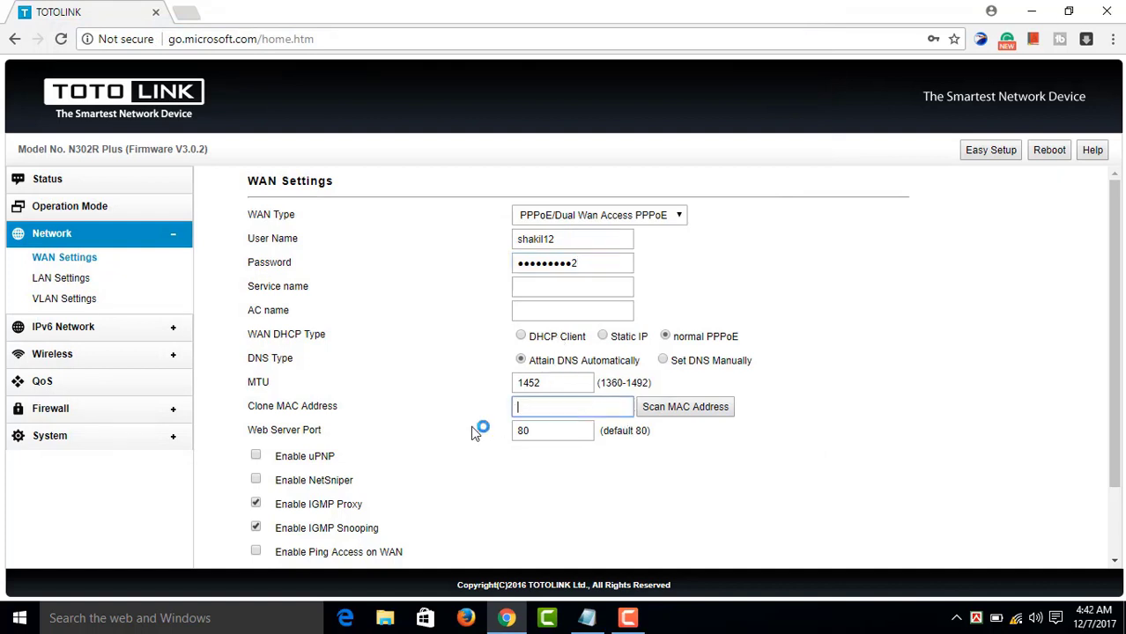
pyautogui.write('68-F7-28-E3-')
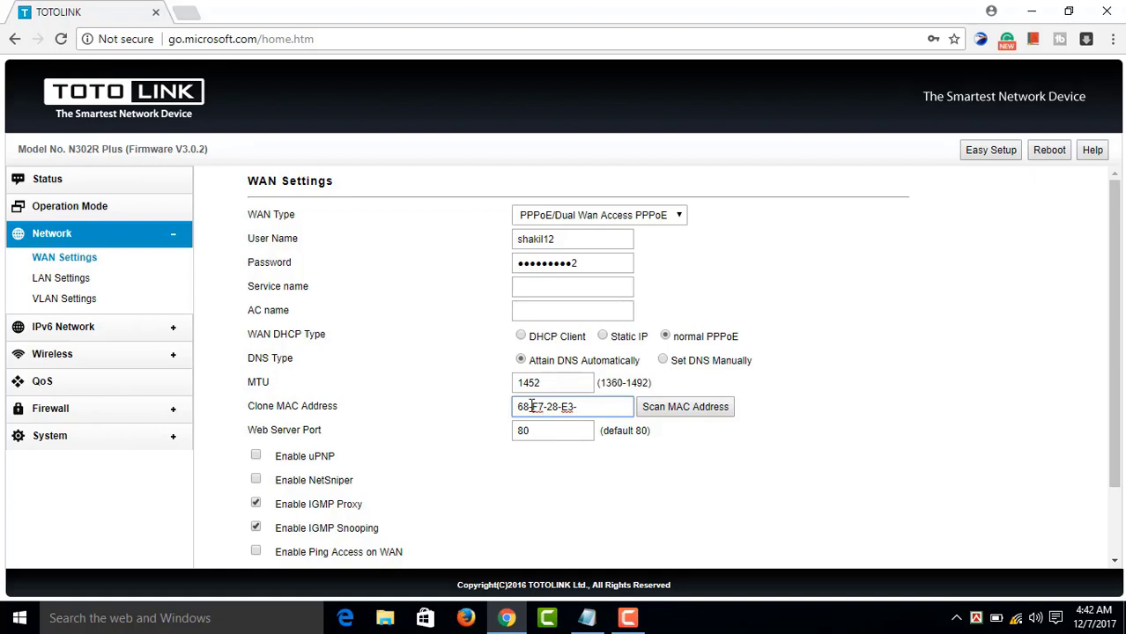
pyautogui.press('BackSpace')
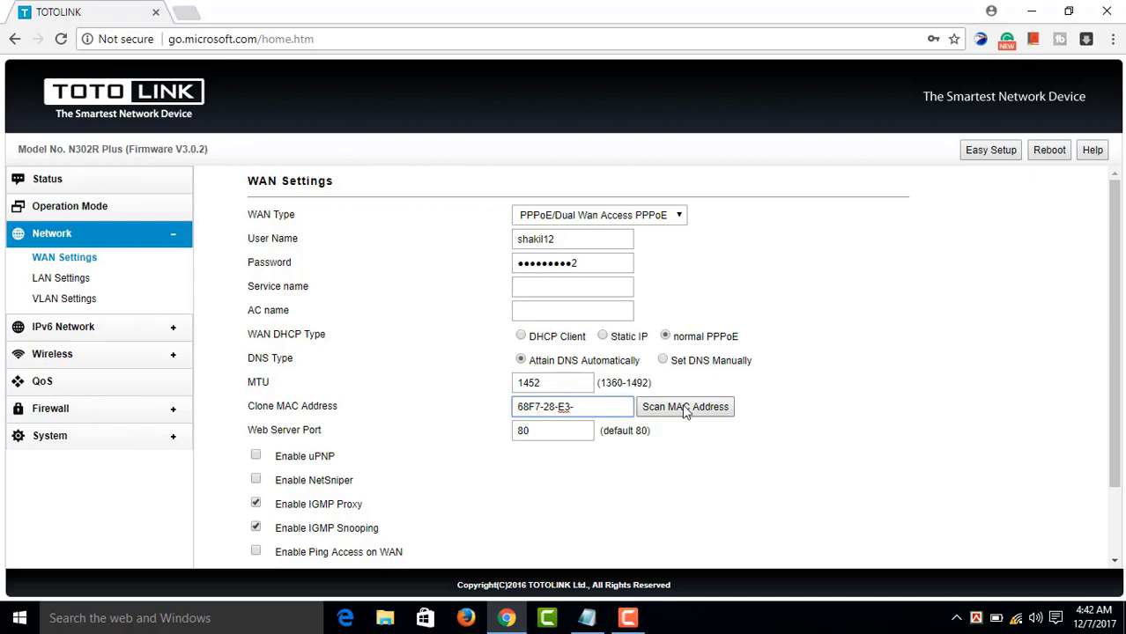
pyautogui.press('Right')
pyautogui.press('Right')
pyautogui.press('Delete')
pyautogui.press('Right')
pyautogui.press('Right')
pyautogui.press('Delete')
pyautogui.press('Right')
pyautogui.press('Right')
pyautogui.press('Delete')
# - Correct the Clone MAC Address so it reads 68f728e3f9d7
pyautogui.write('f9')
pyautogui.press('BackSpace')
pyautogui.press('BackSpace')
pyautogui.write('9D')
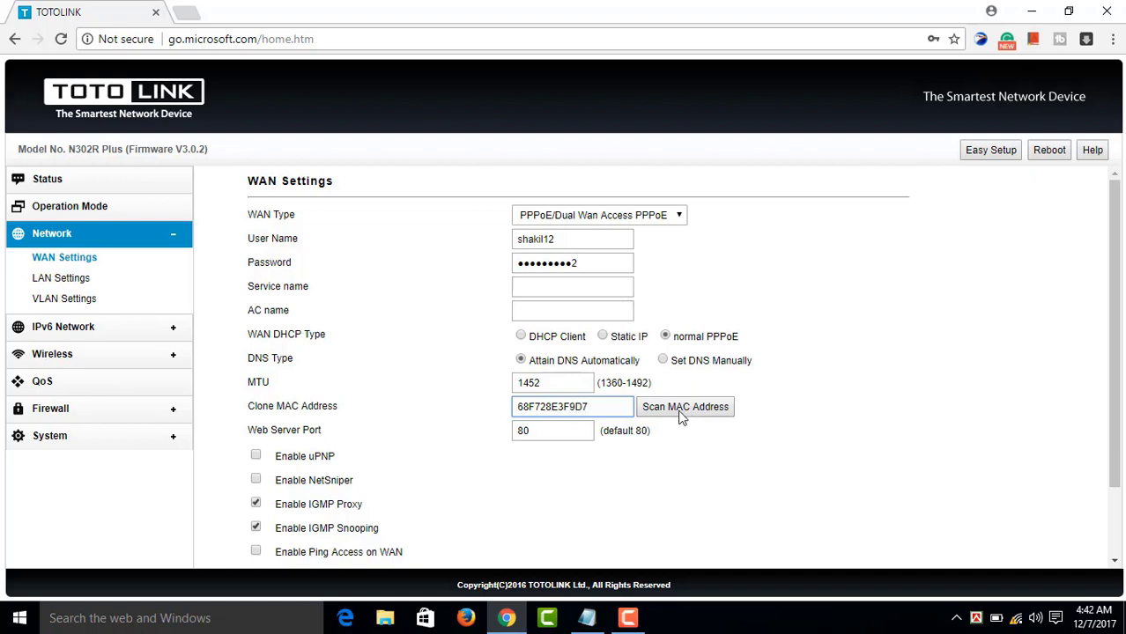
pyautogui.click(680, 410)
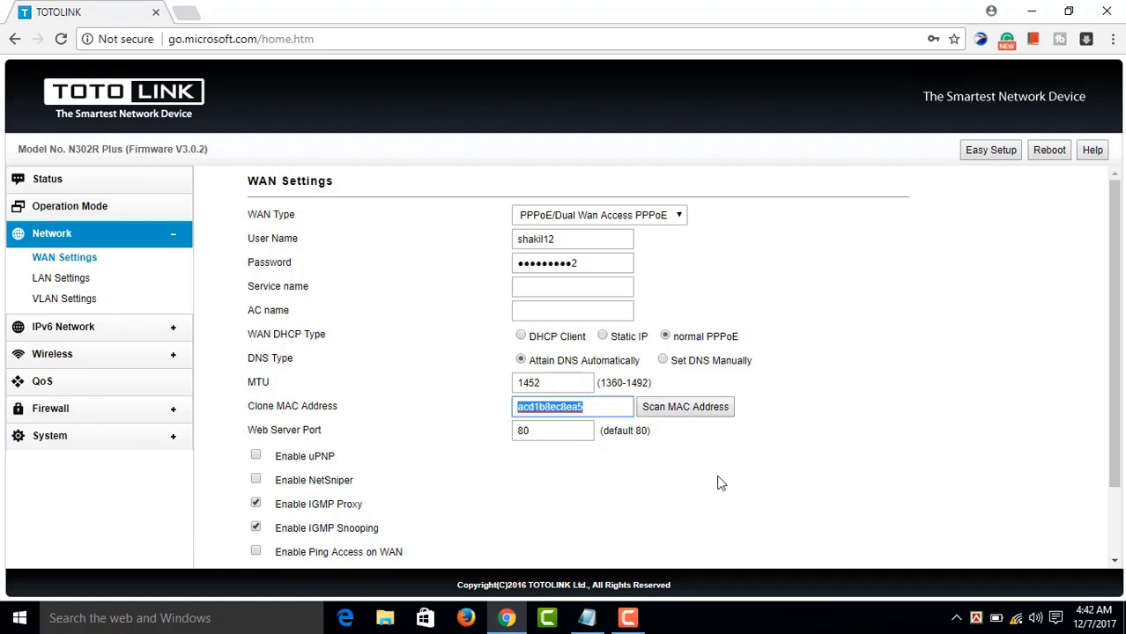
pyautogui.write('68f728')
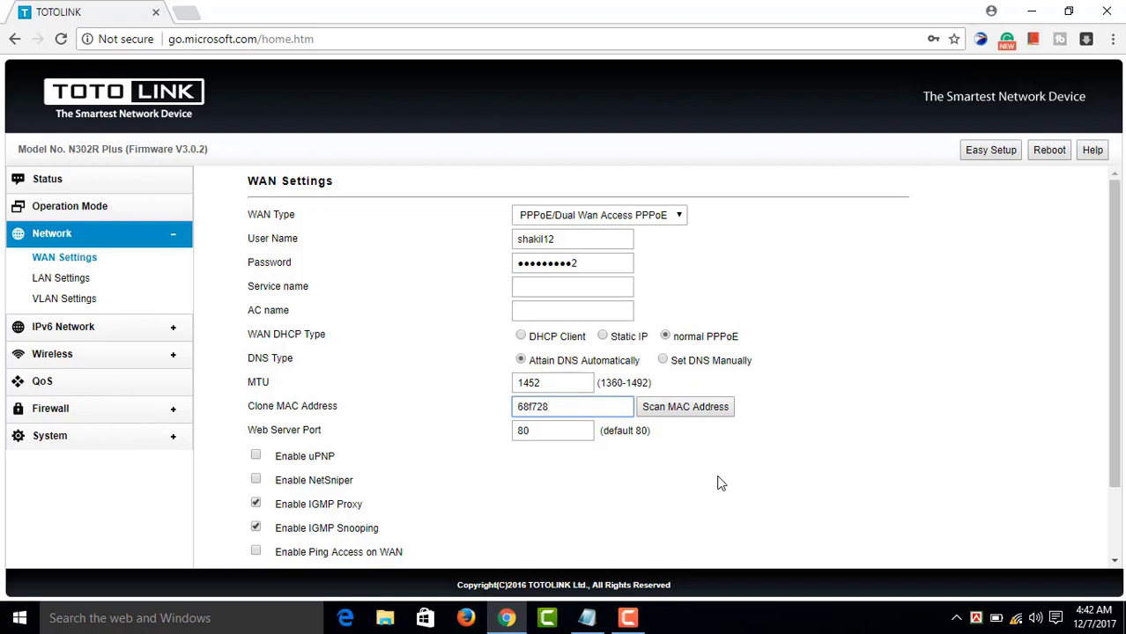
pyautogui.write('e3f9d7')
pyautogui.scroll(-1, 615, 472)
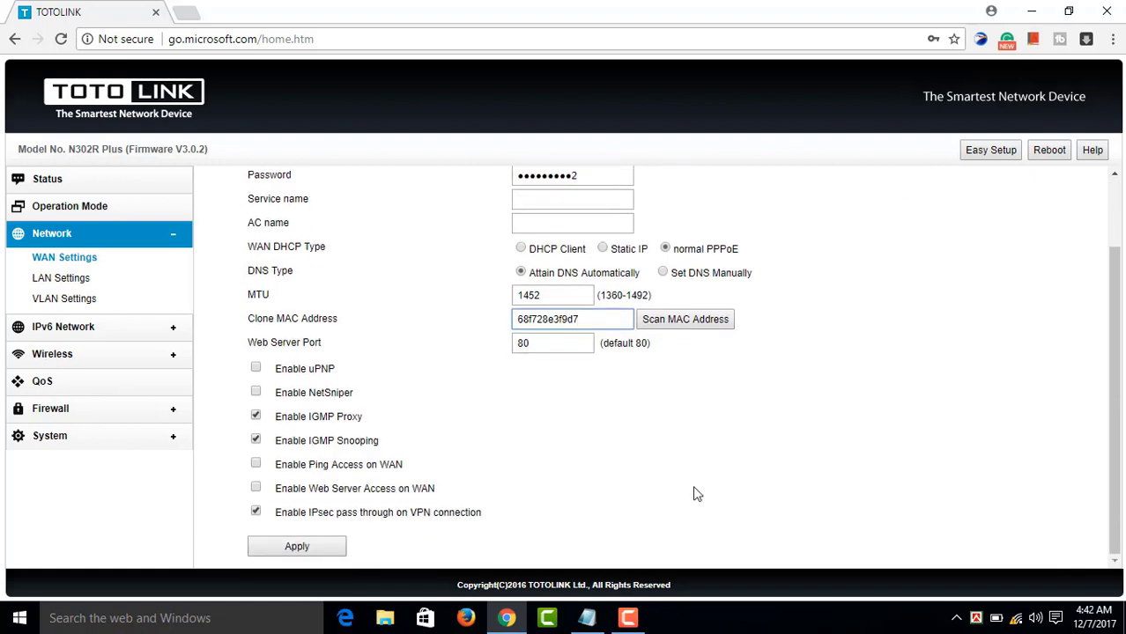
# - Apply the WAN settings and decline saving the PPPoE password in Chrome
pyautogui.click(308, 555)
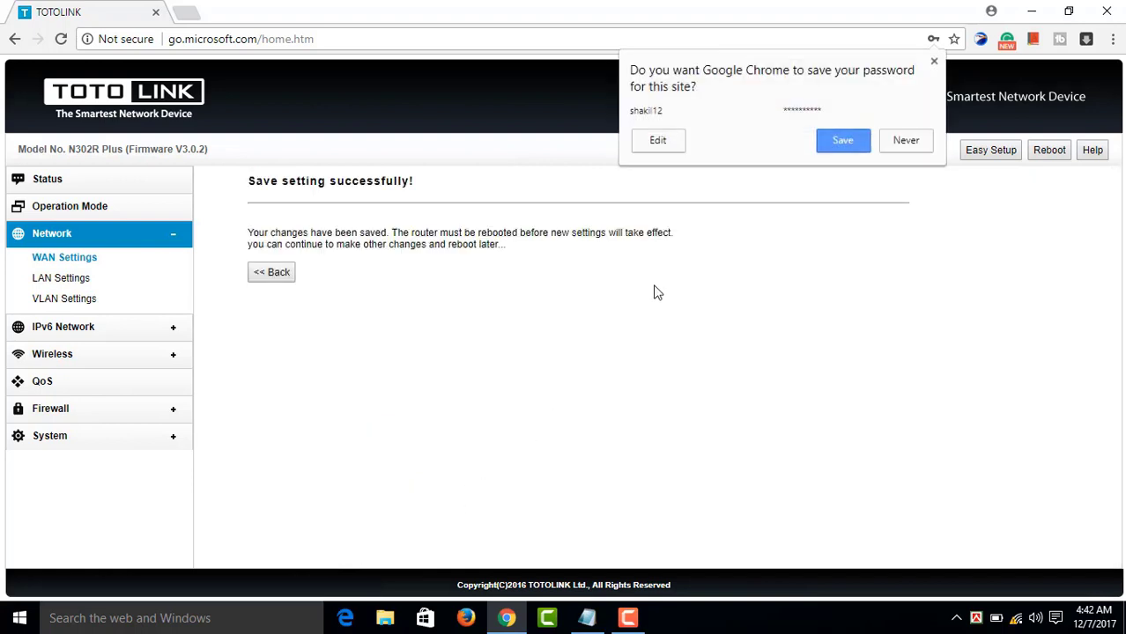
pyautogui.click(905, 141)
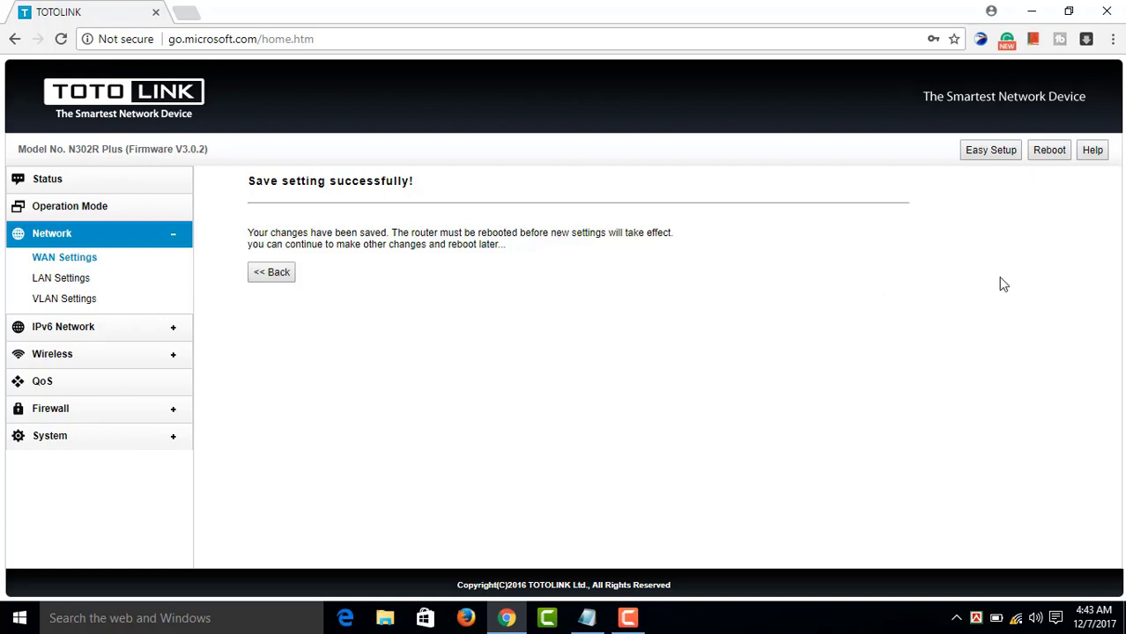
# - Reboot the router and reconnect to the TOTOLINK N302R Plus Wi-Fi
pyautogui.click(1048, 152)
pyautogui.click(631, 128)
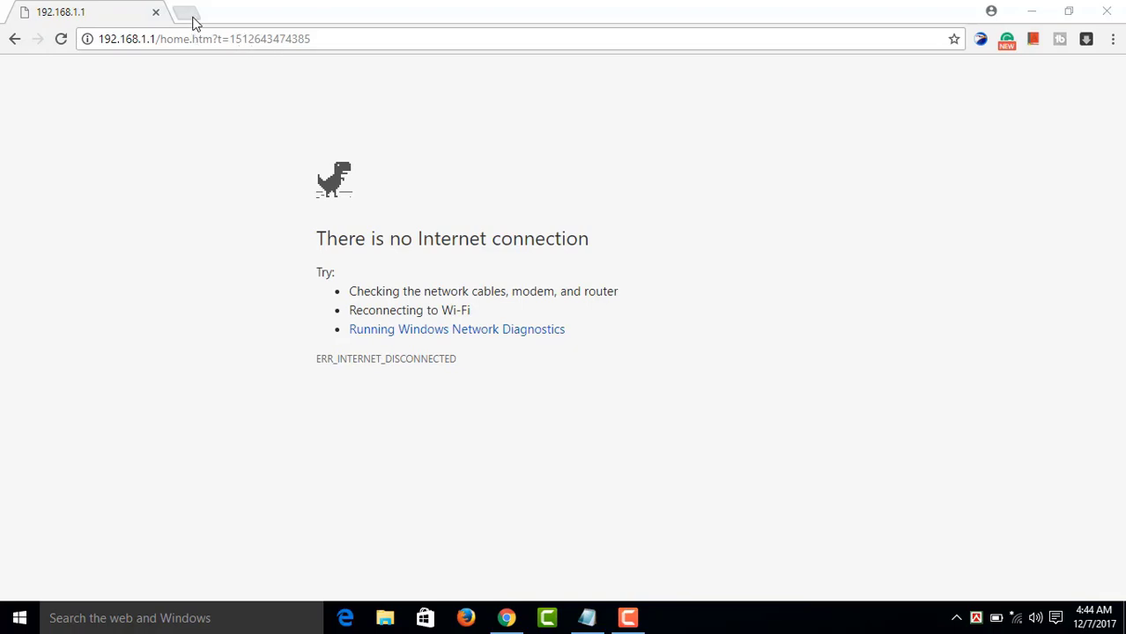
pyautogui.click(1020, 620)
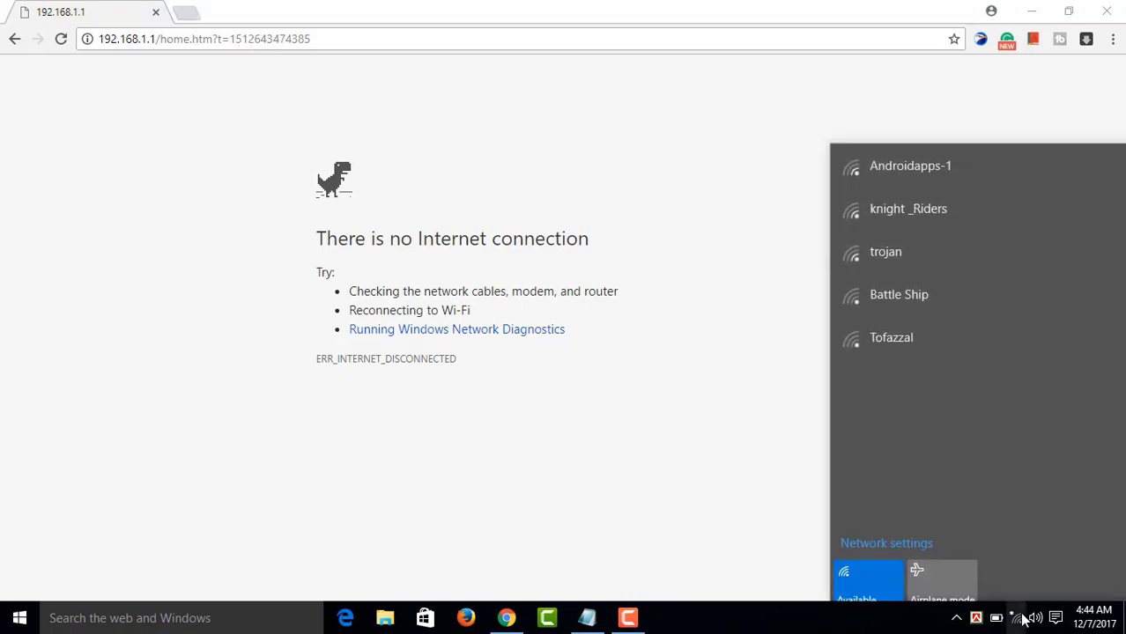
pyautogui.click(932, 162)
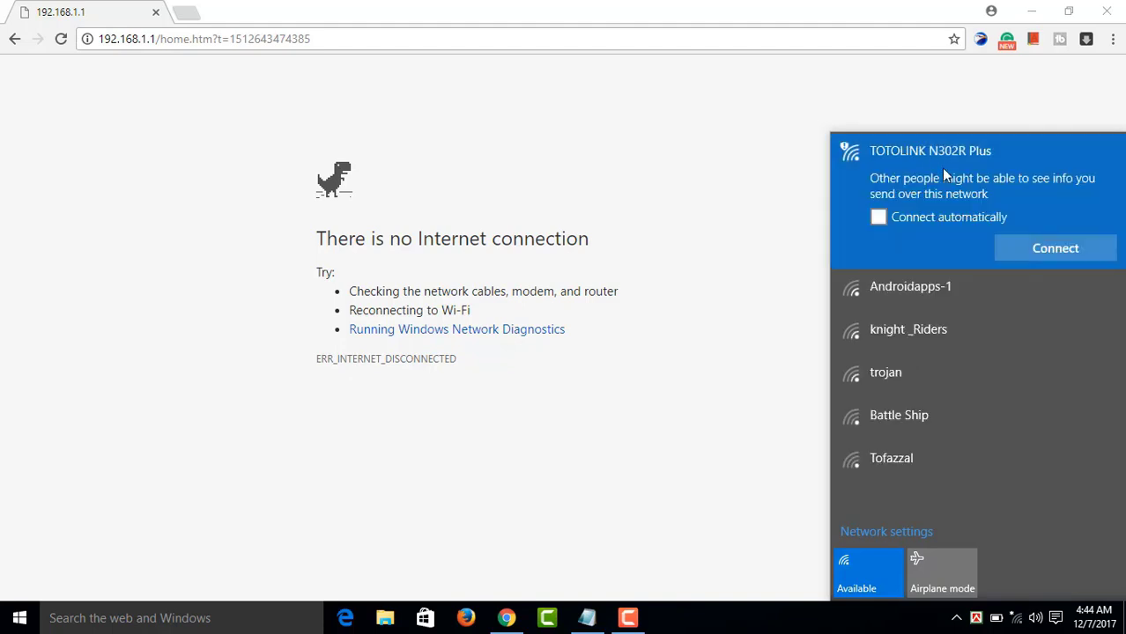
pyautogui.click(1029, 247)
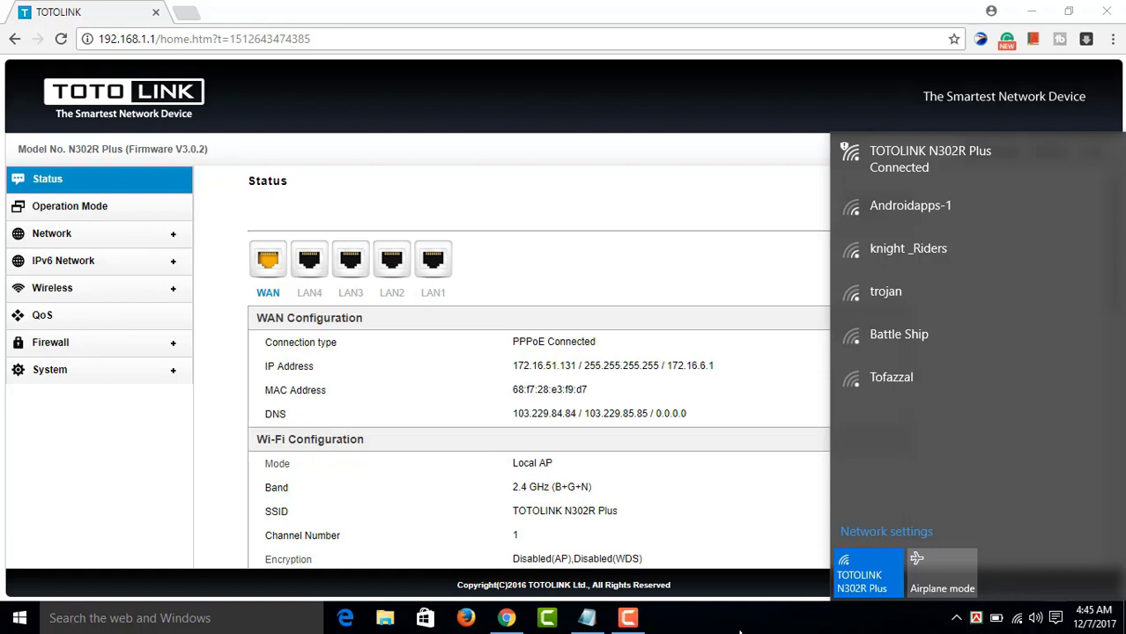
pyautogui.click(277, 409)
# - Test internet by loading google.com, check the Wi-Fi connection, then return to the router Status page
pyautogui.click(188, 14)
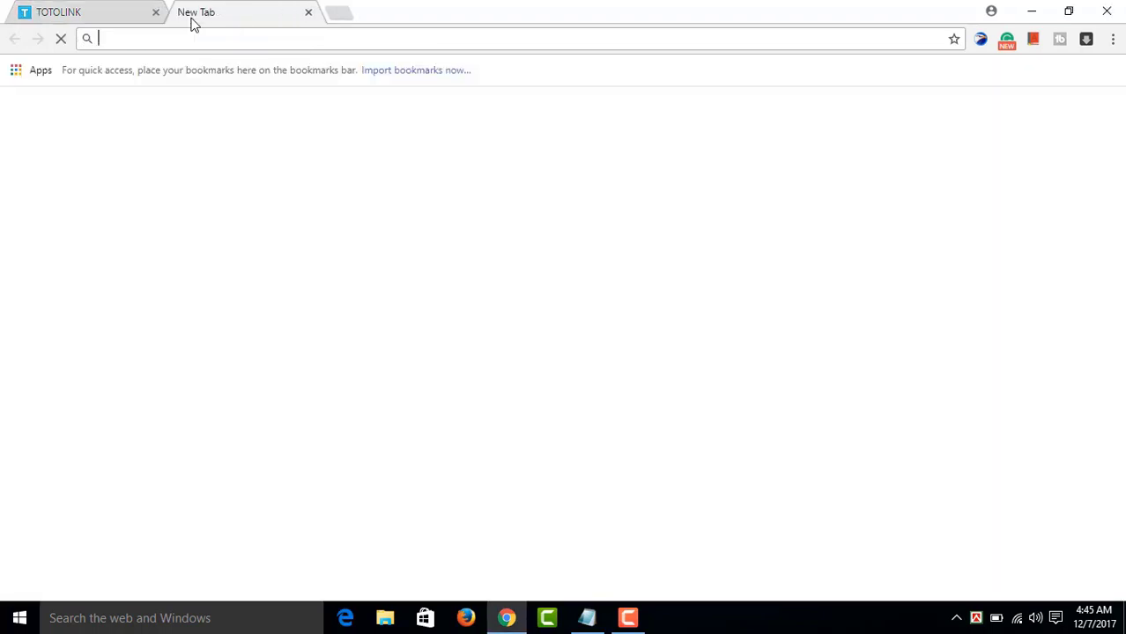
pyautogui.write('google')
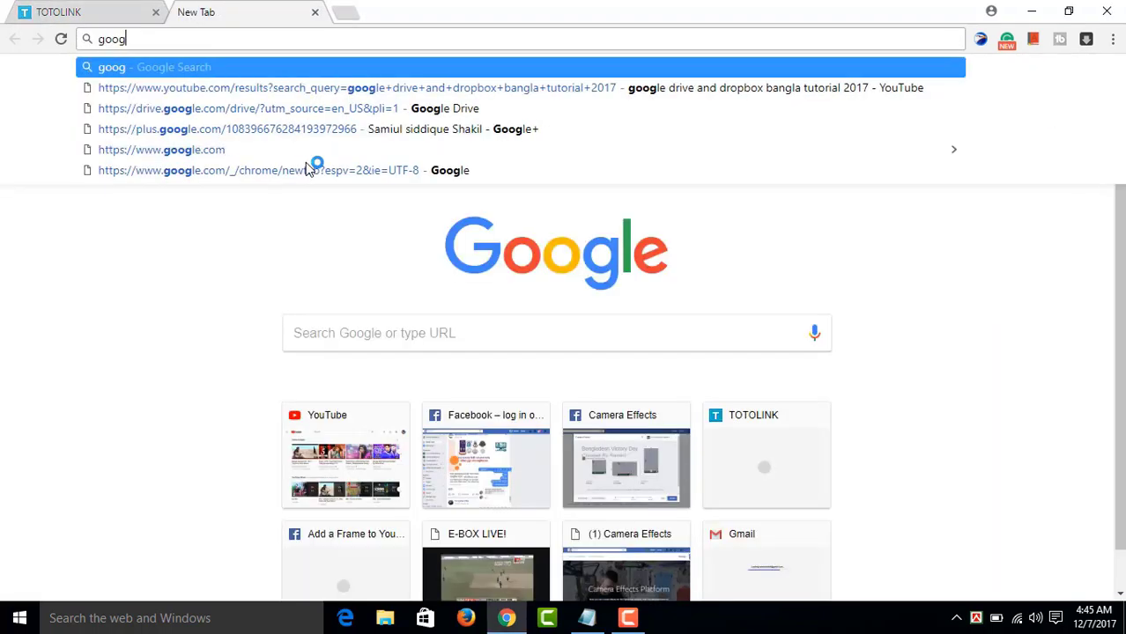
pyautogui.press('Return')
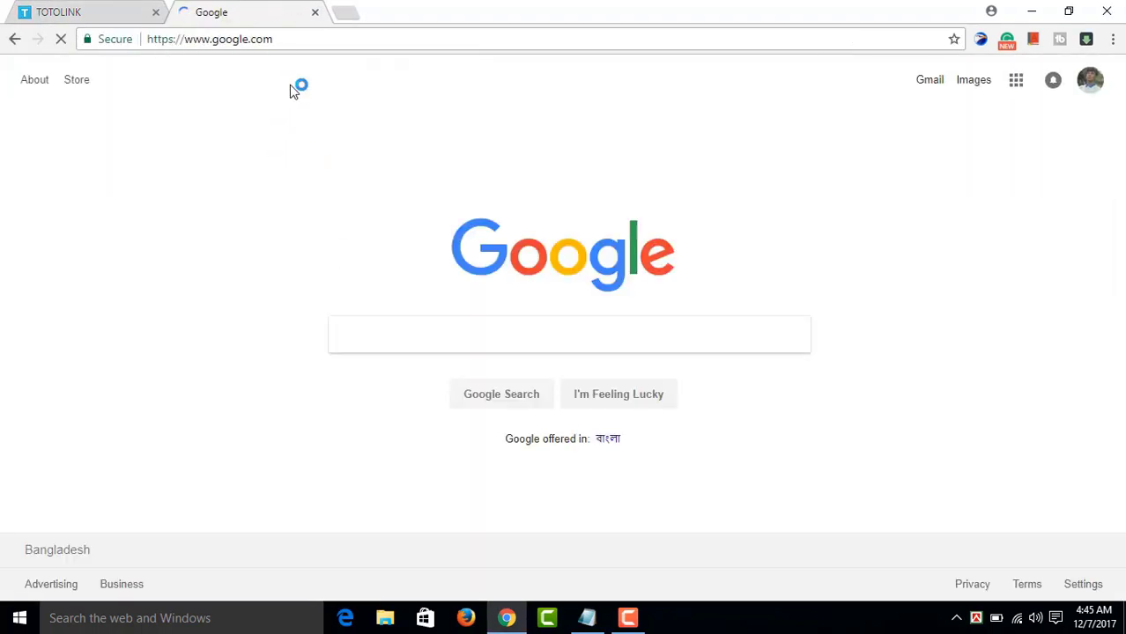
pyautogui.click(314, 12)
pyautogui.click(1033, 10)
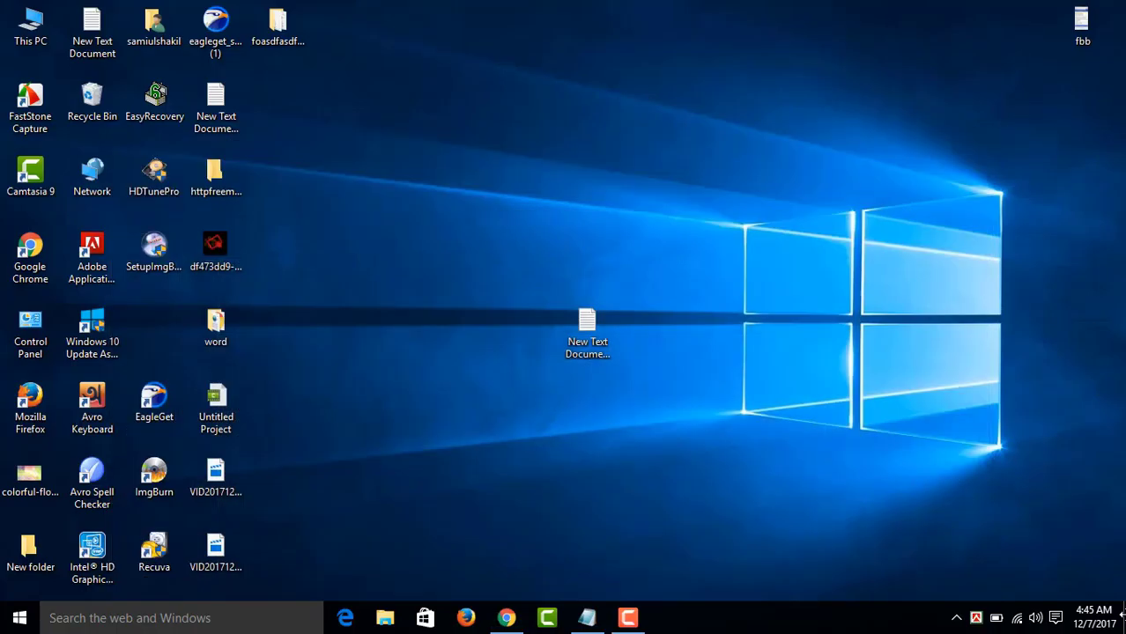
pyautogui.click(1017, 617)
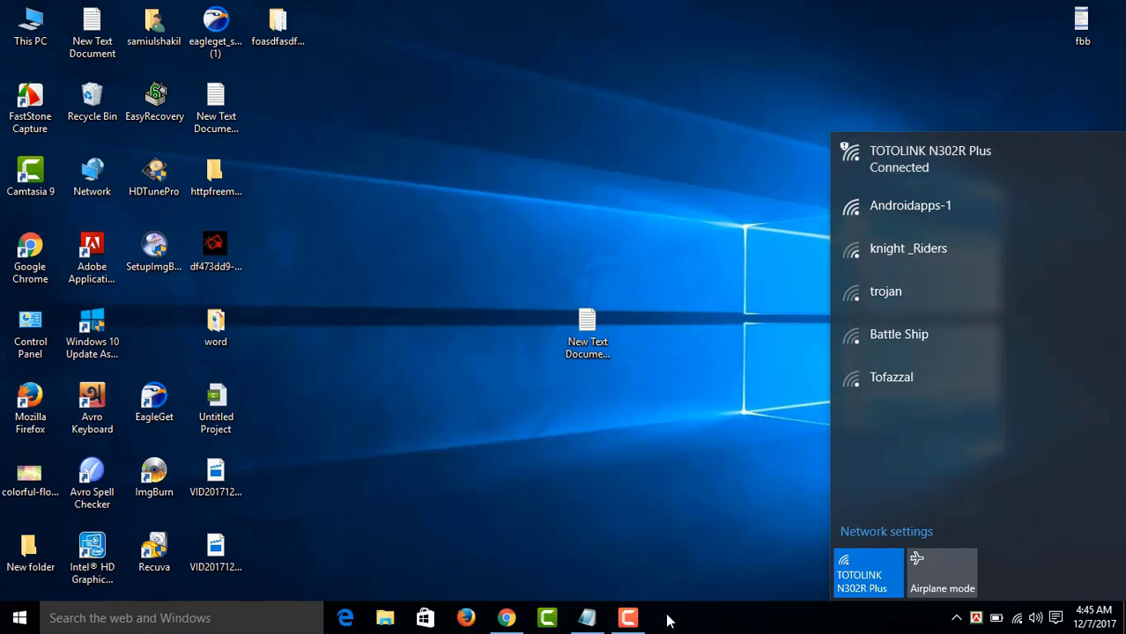
pyautogui.click(511, 612)
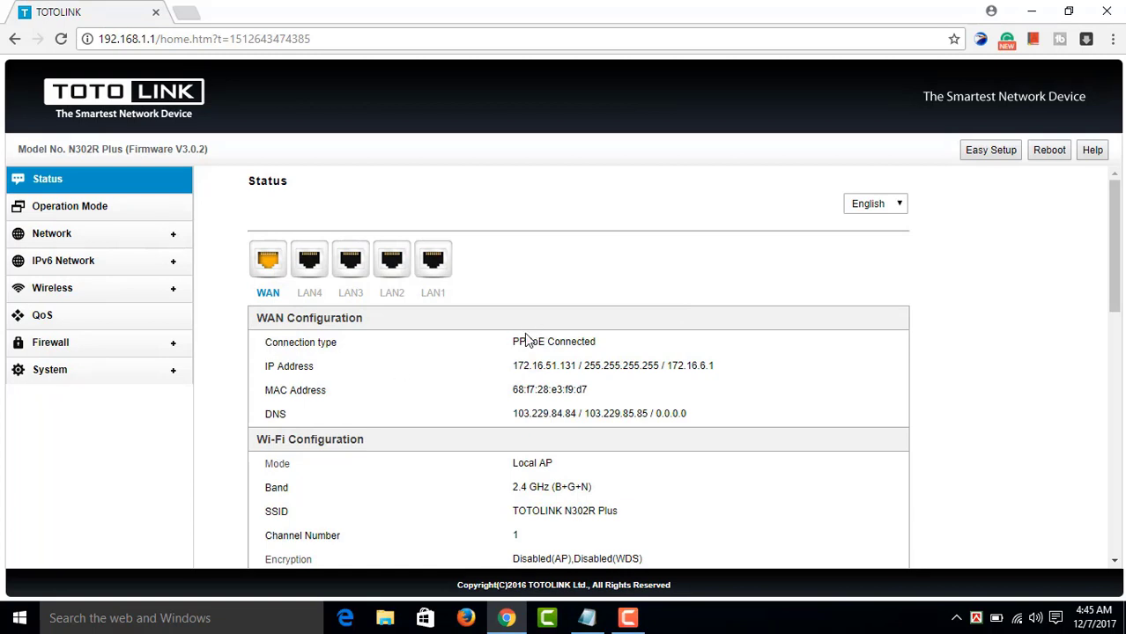
# - Confirm the WAN reads PPPoE Connected, check its MAC address, then open Wireless settings
pyautogui.moveTo(511, 340); pyautogui.dragTo(605, 344)
pyautogui.click(606, 347)
pyautogui.moveTo(513, 389); pyautogui.dragTo(590, 404)
pyautogui.click(588, 404)
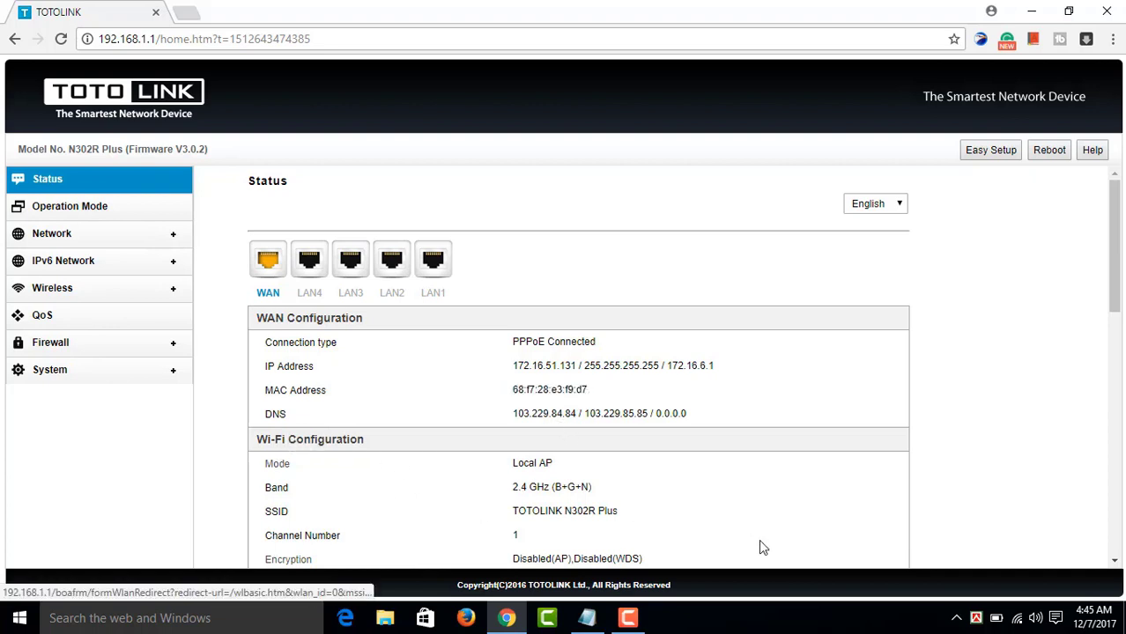
pyautogui.click(53, 294)
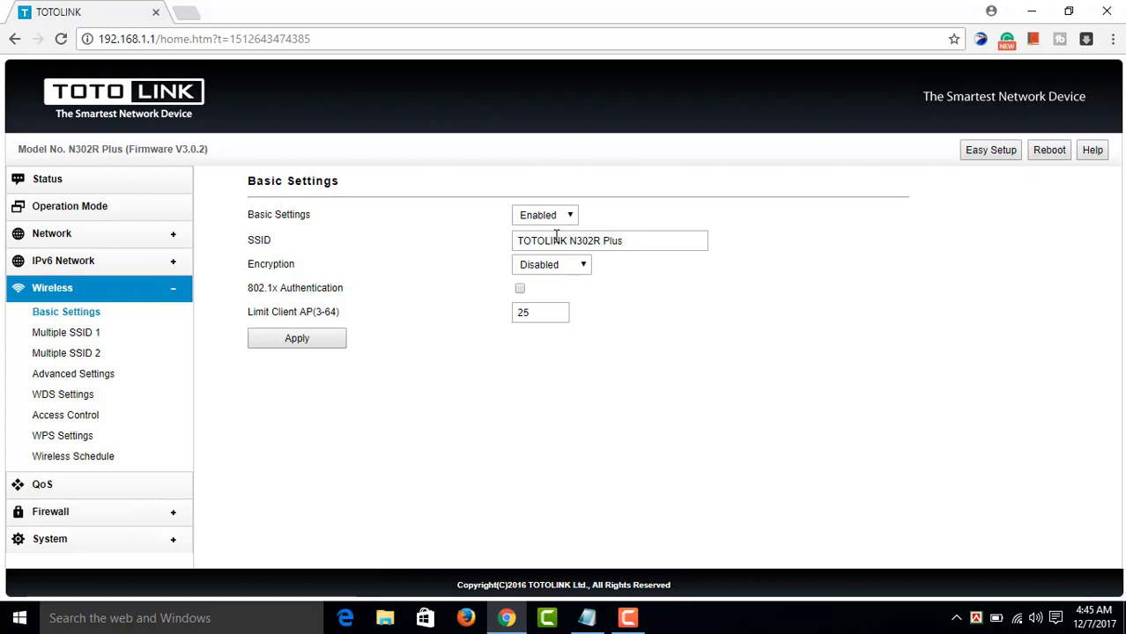
# - Check the computer's current Wi-Fi connection in the taskbar networks list
pyautogui.click(629, 243)
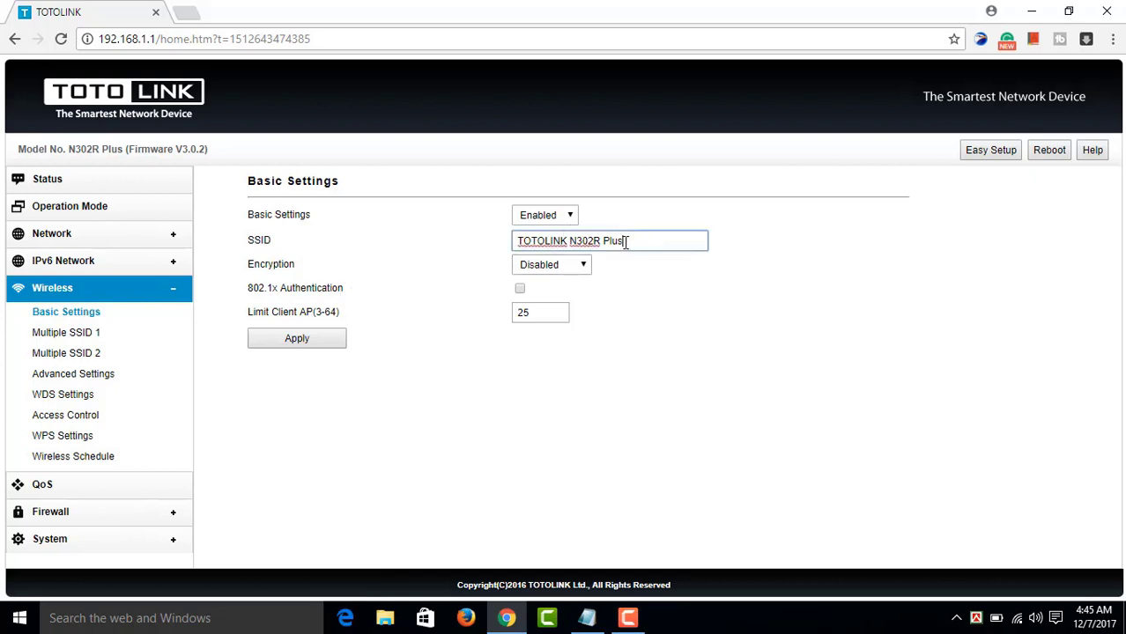
pyautogui.click(1017, 617)
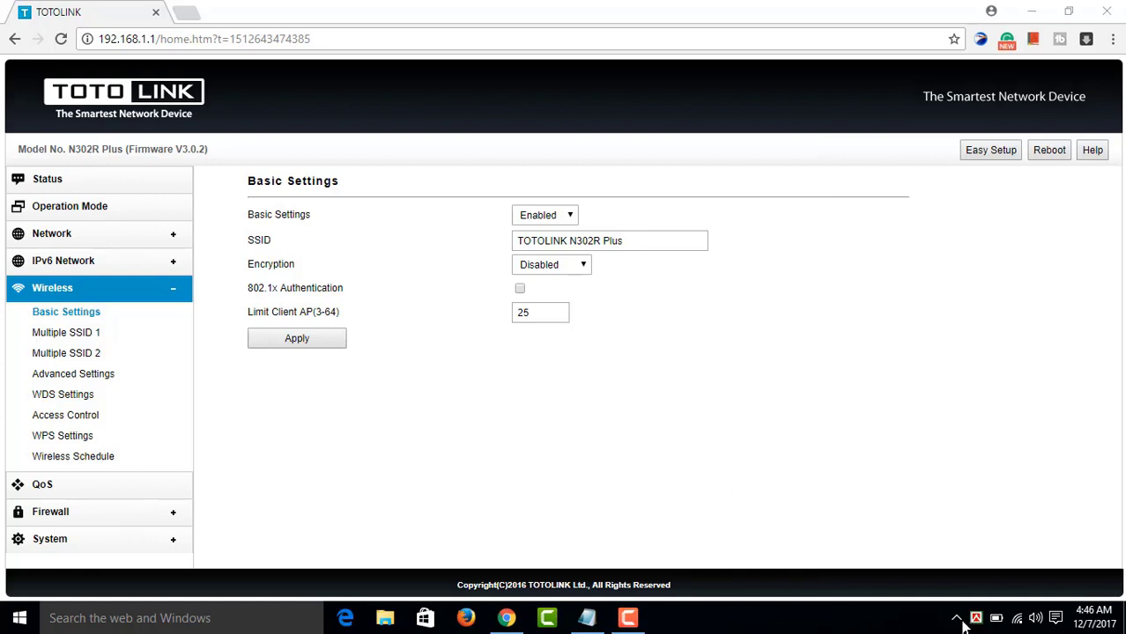
pyautogui.click(1017, 618)
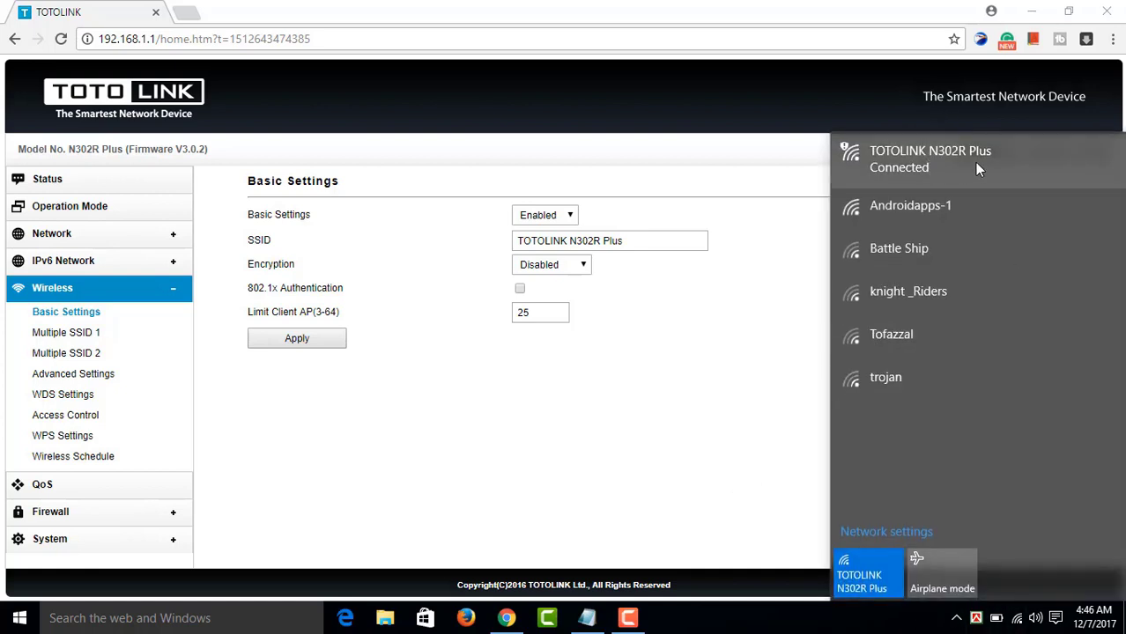
pyautogui.click(621, 328)
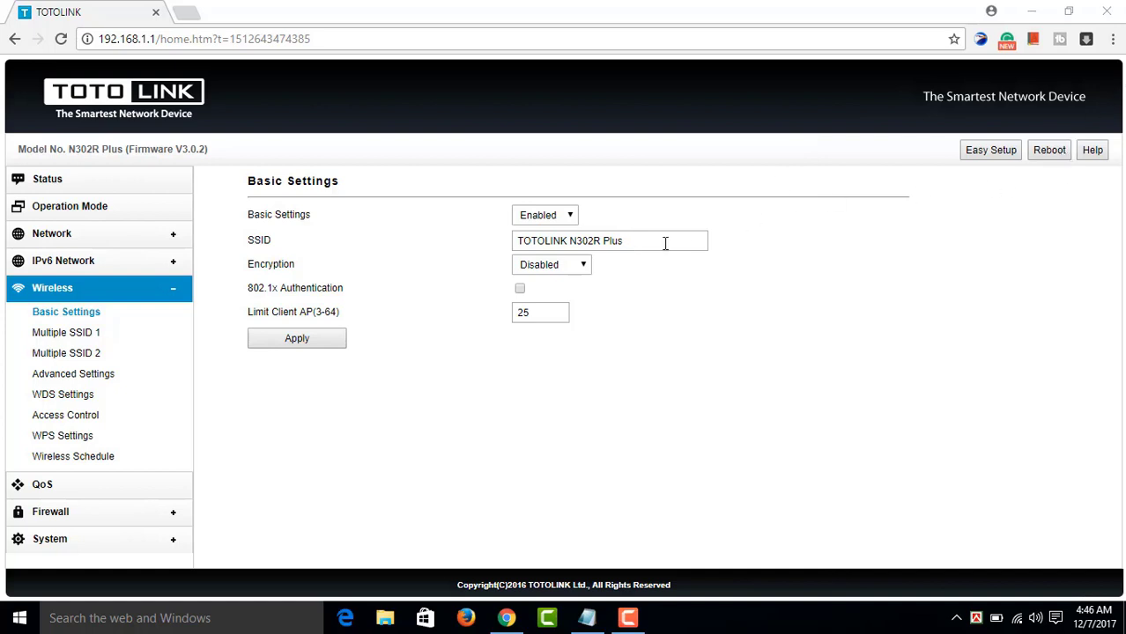
# - Replace the SSID with the new network name DON,T TRY TO HACK
pyautogui.click(656, 241)
pyautogui.hotkey('ctrl', 'a')
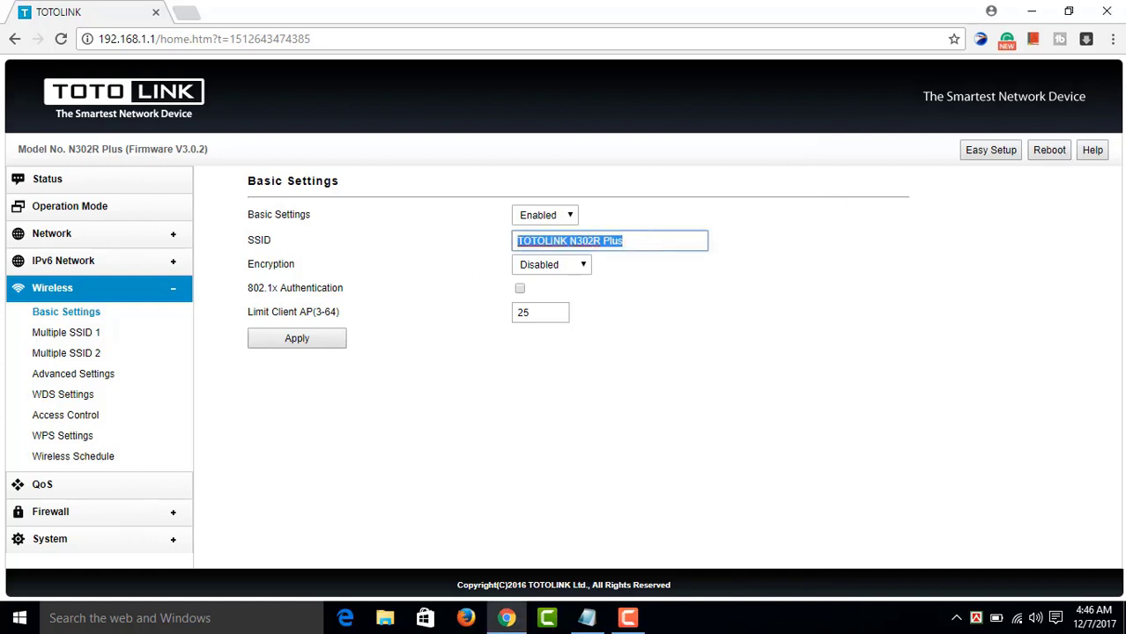
pyautogui.write('NO')
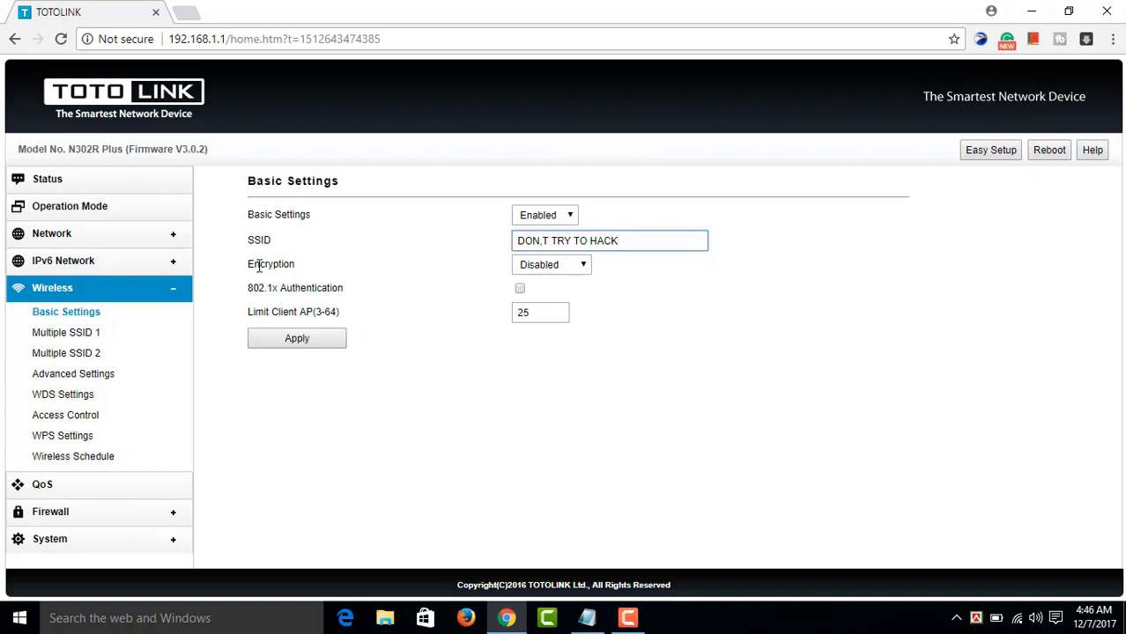
# - Set the Wi-Fi encryption to WPA2
pyautogui.click(583, 267)
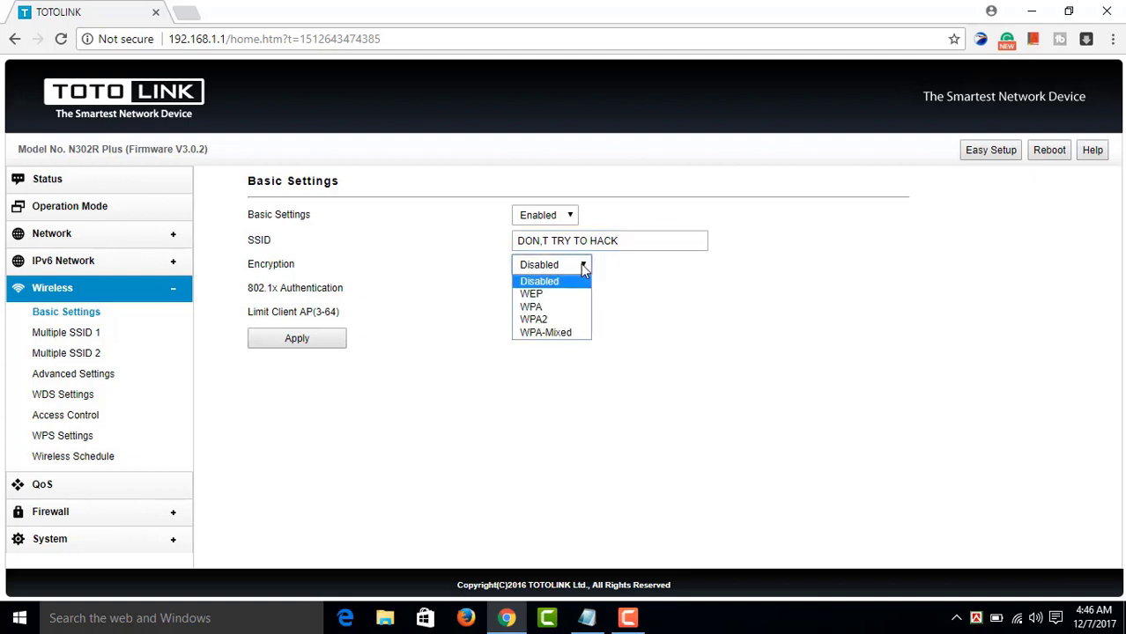
pyautogui.click(548, 321)
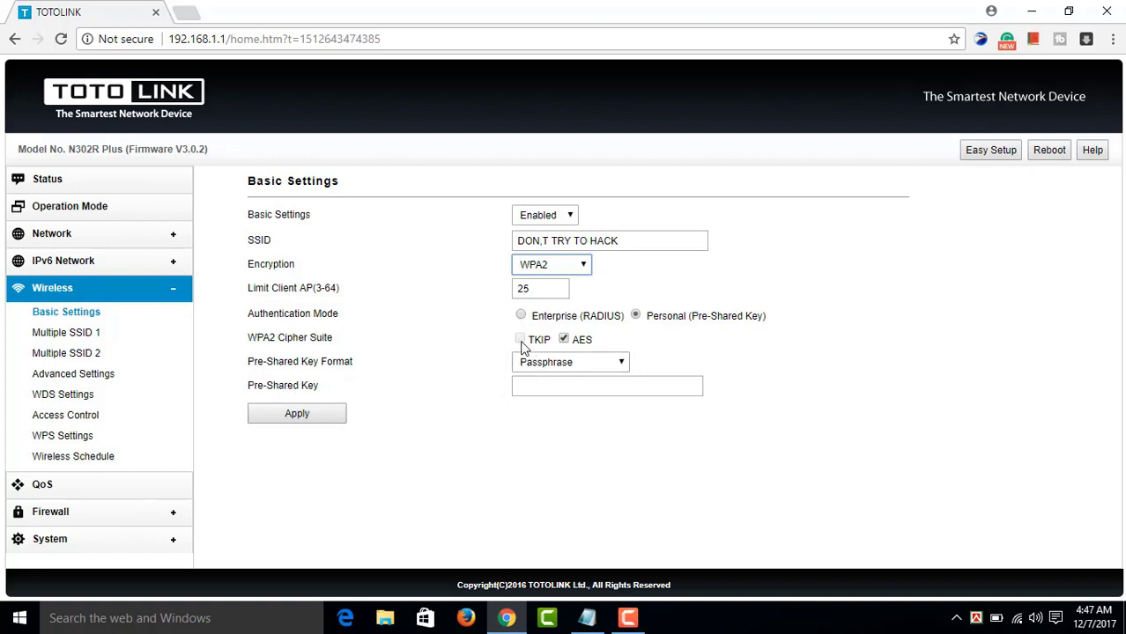
pyautogui.click(589, 267)
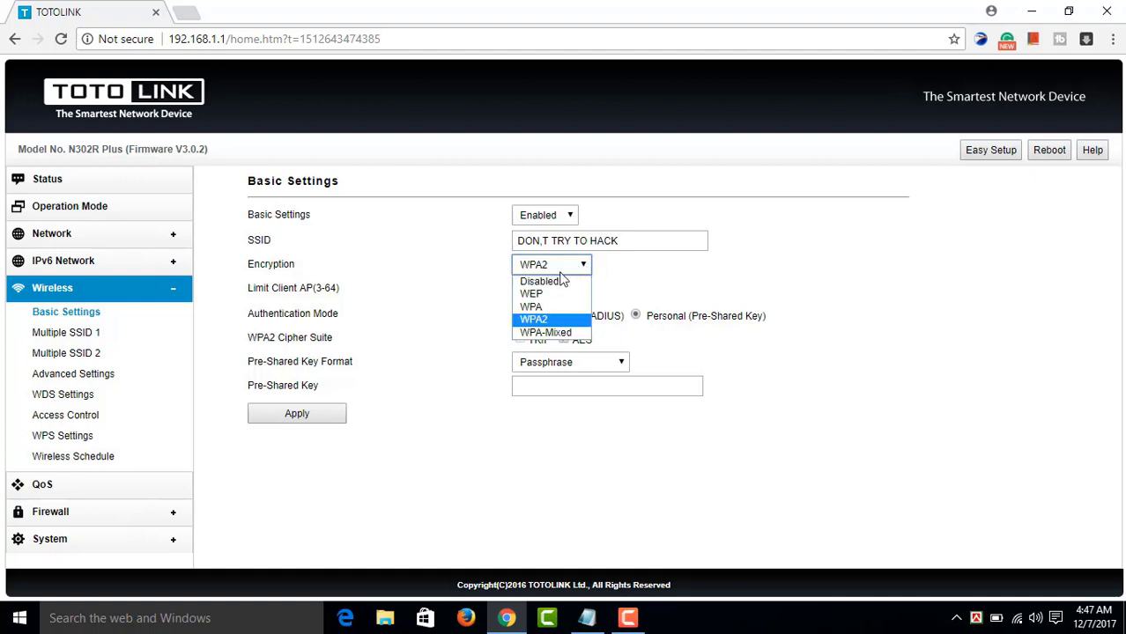
pyautogui.click(557, 280)
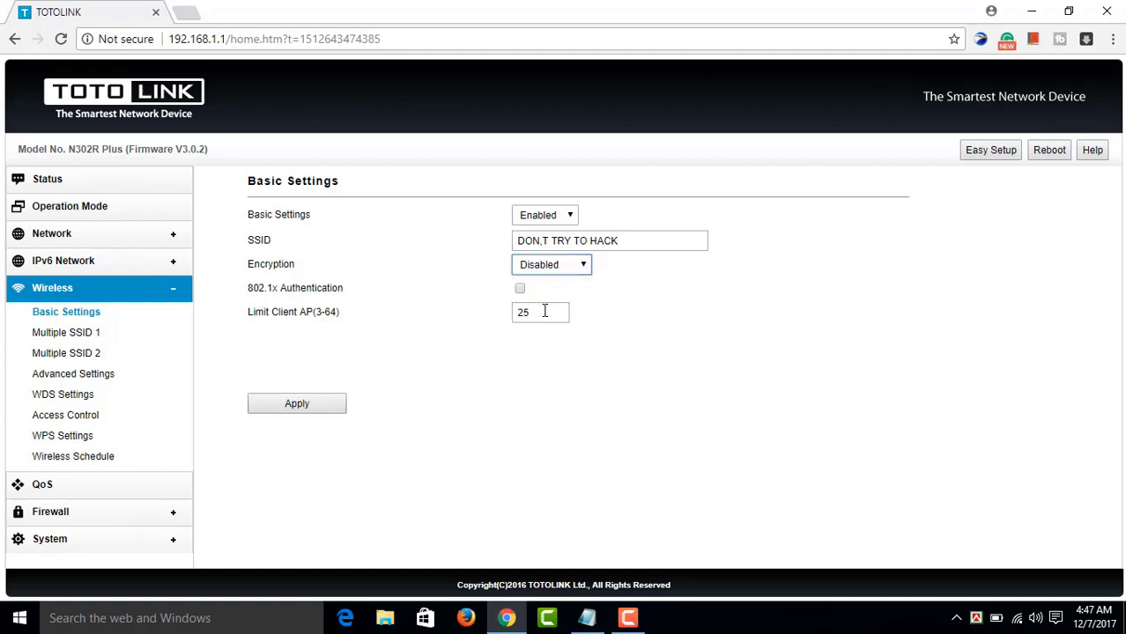
pyautogui.click(577, 263)
pyautogui.click(560, 319)
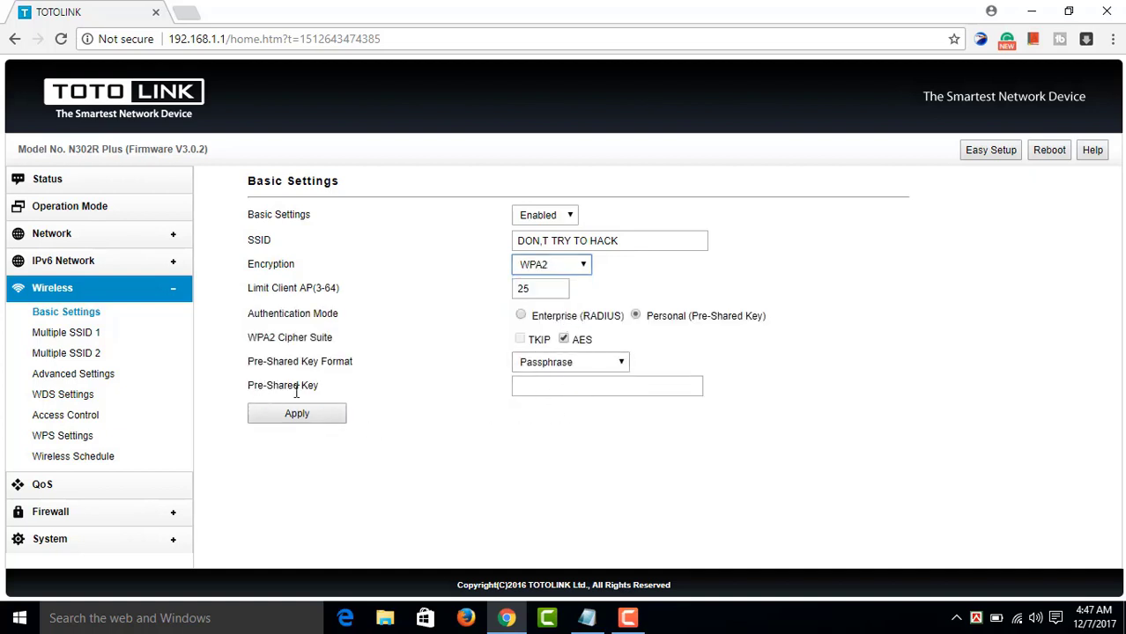
# - Select the Limit Client AP value 25 for replacement
pyautogui.click(546, 386)
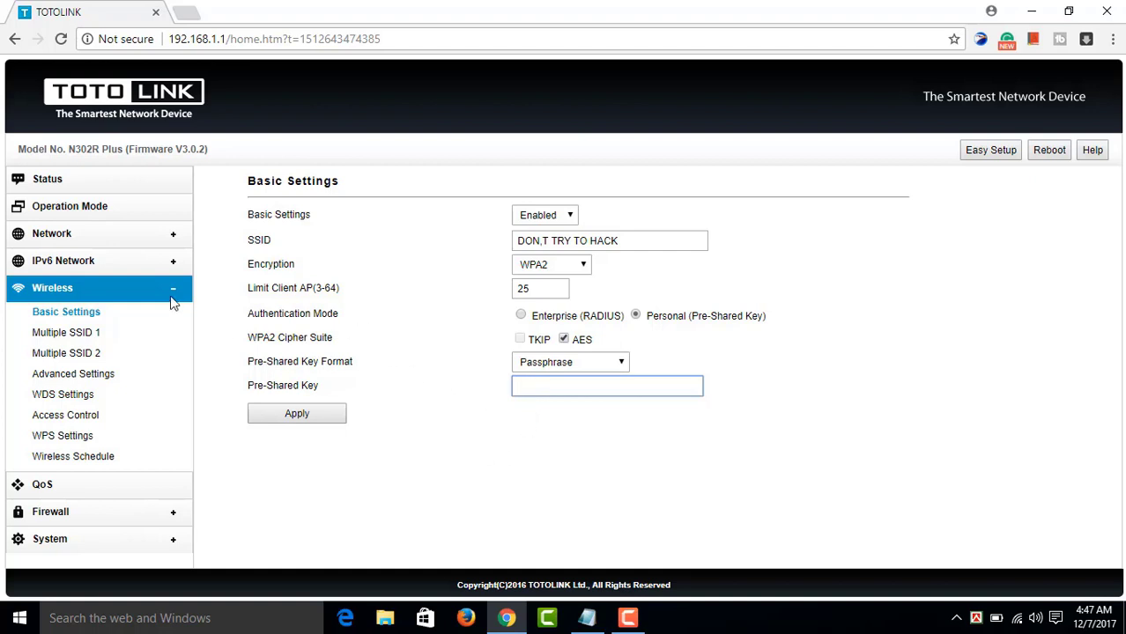
pyautogui.click(272, 288)
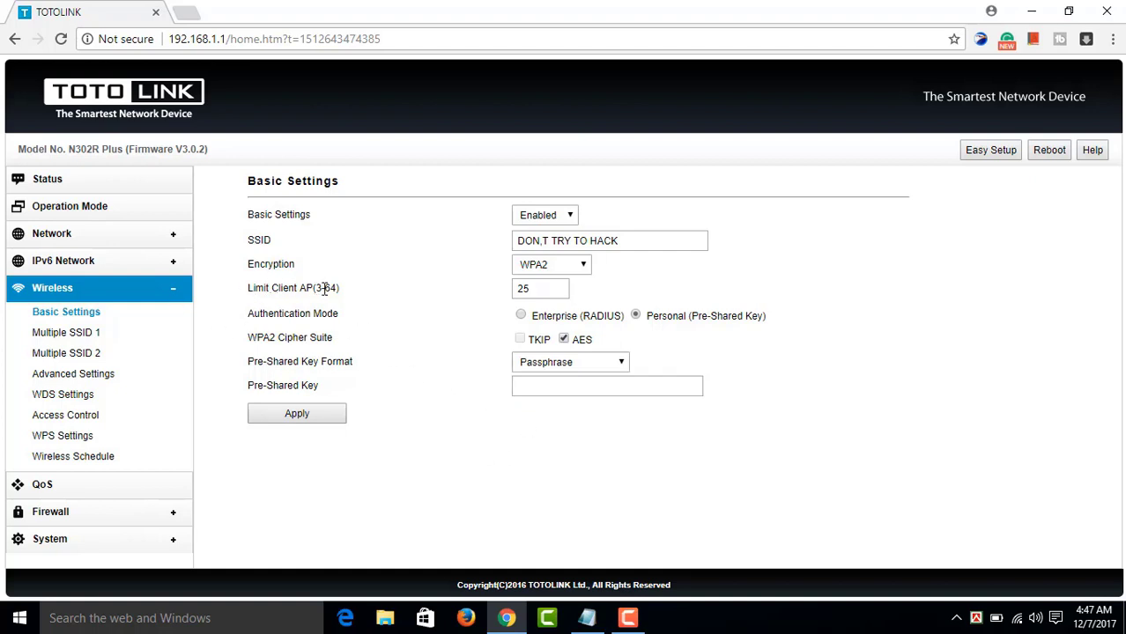
pyautogui.moveTo(340, 288); pyautogui.dragTo(304, 302)
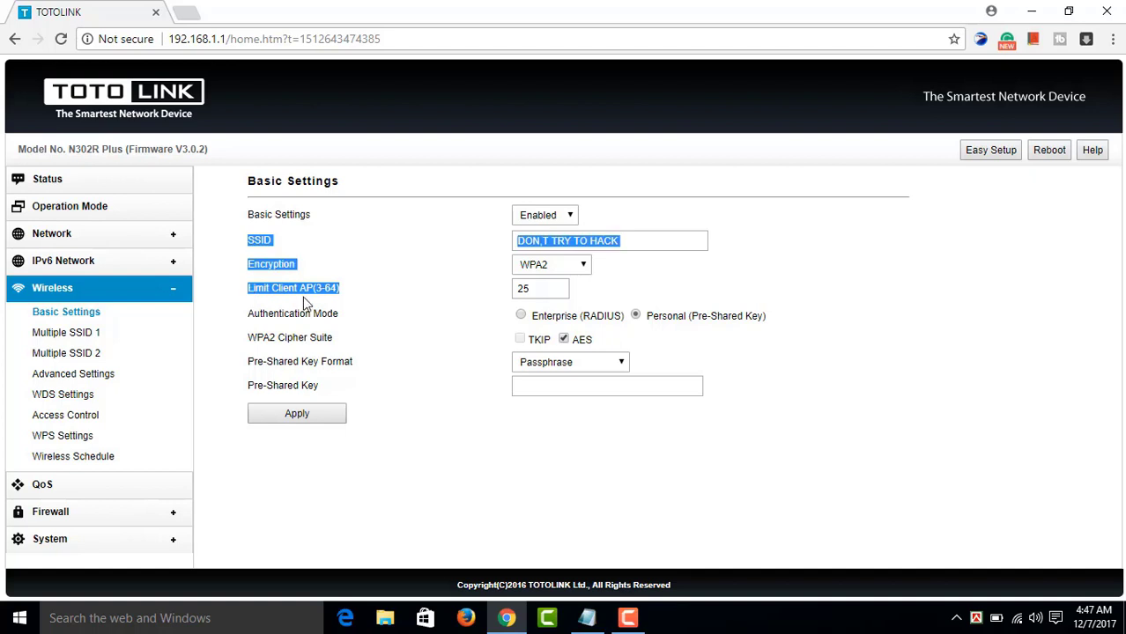
pyautogui.click(305, 303)
pyautogui.moveTo(555, 289); pyautogui.dragTo(455, 294)
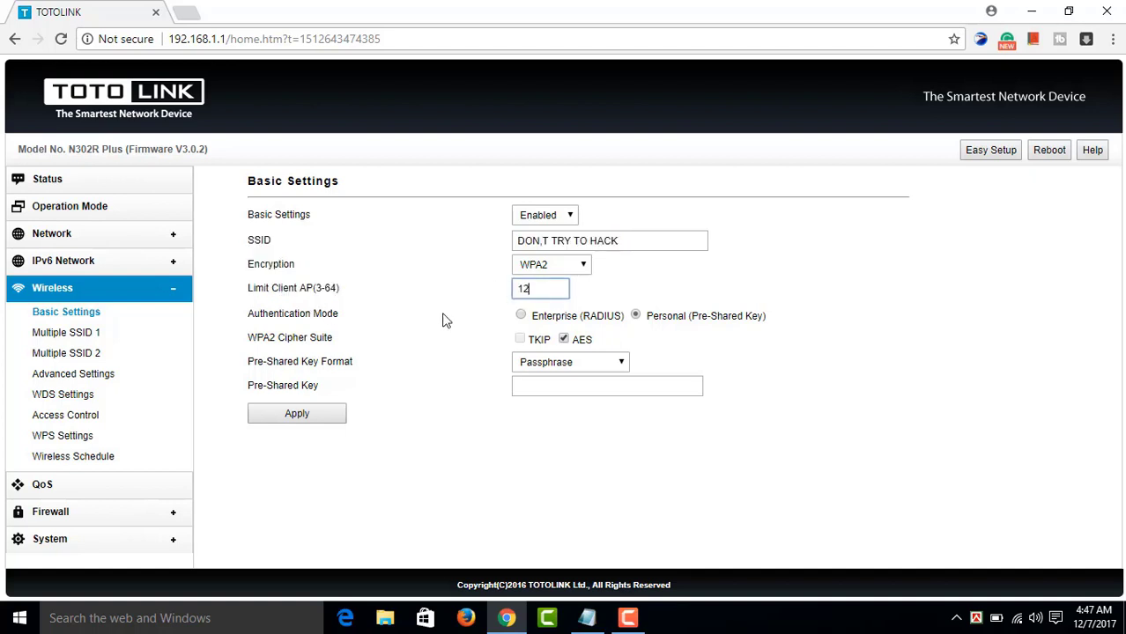
# - Set Limit Client AP to 12 and replace the pre-shared key with a new passphrase
pyautogui.write('12')
pyautogui.click(444, 322)
pyautogui.click(633, 386)
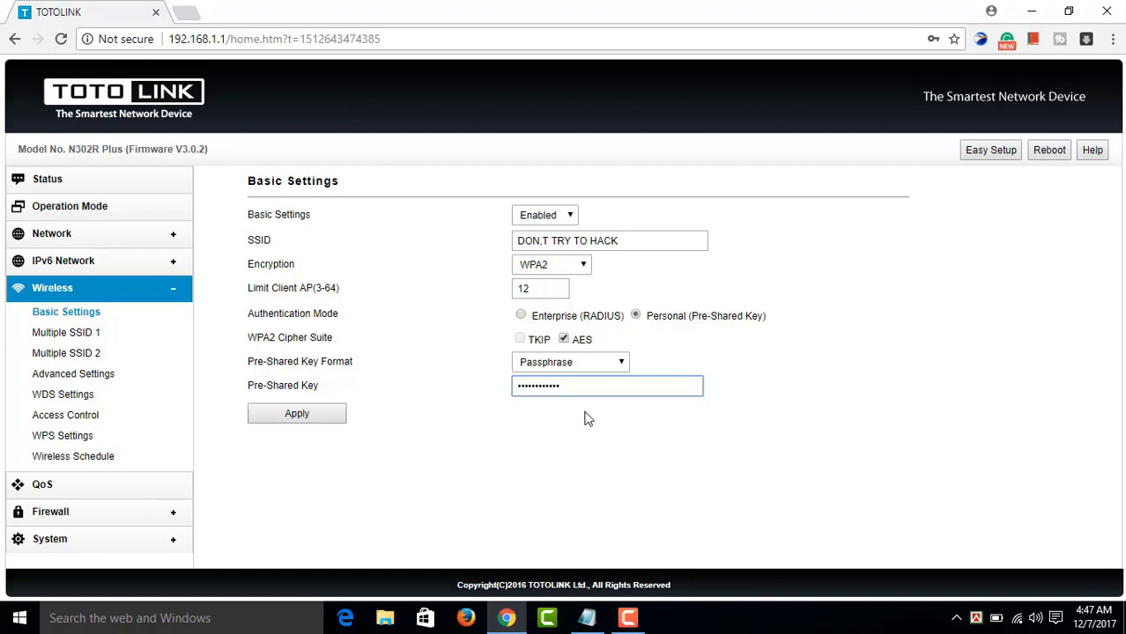
pyautogui.moveTo(583, 390); pyautogui.dragTo(483, 416)
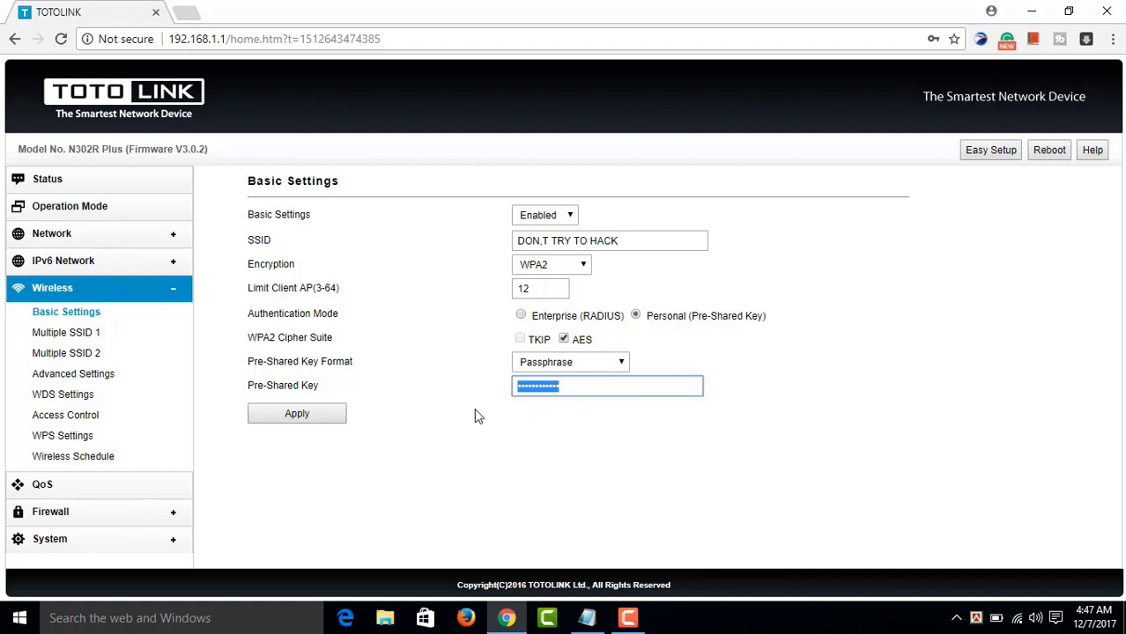
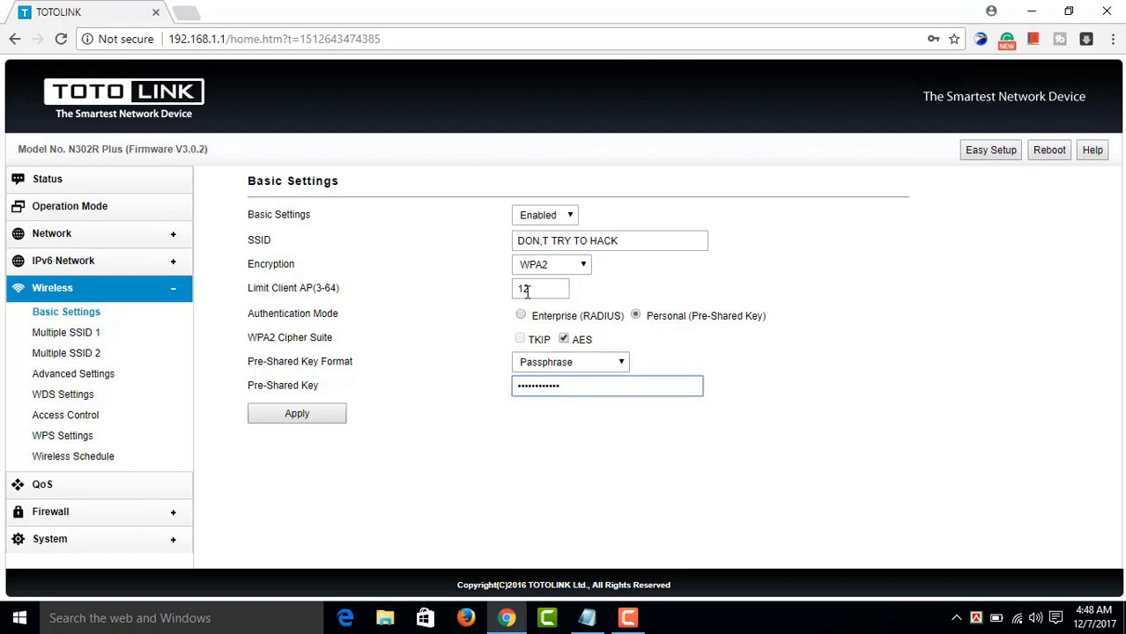
# - Apply the wireless settings, refuse Chrome's password saving, and go to the QoS page
pyautogui.click(307, 426)
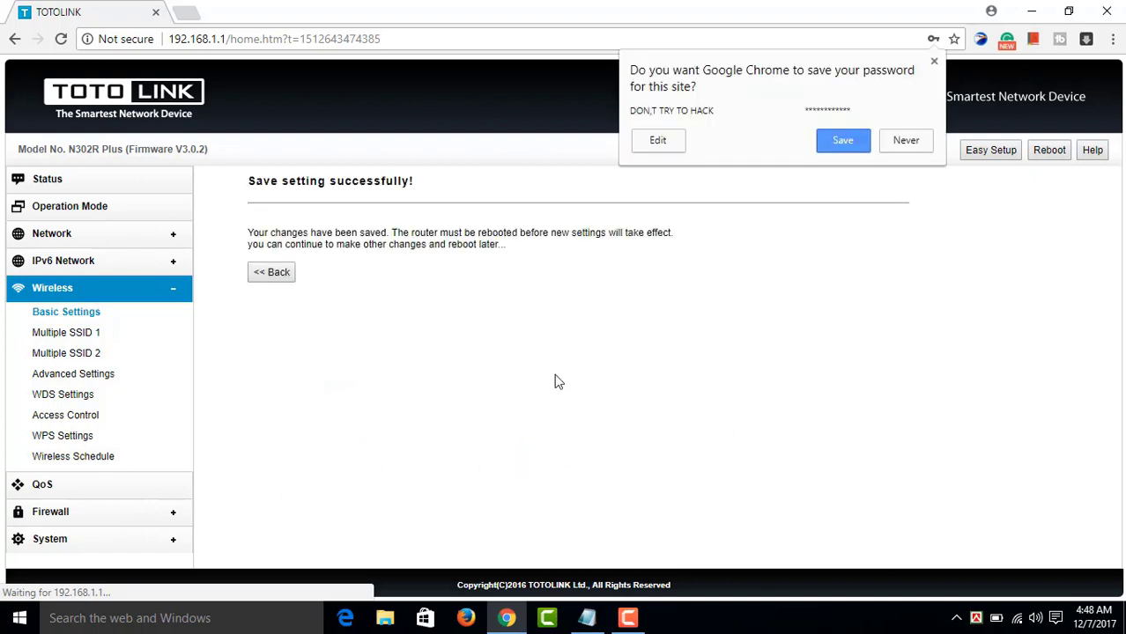
pyautogui.click(903, 148)
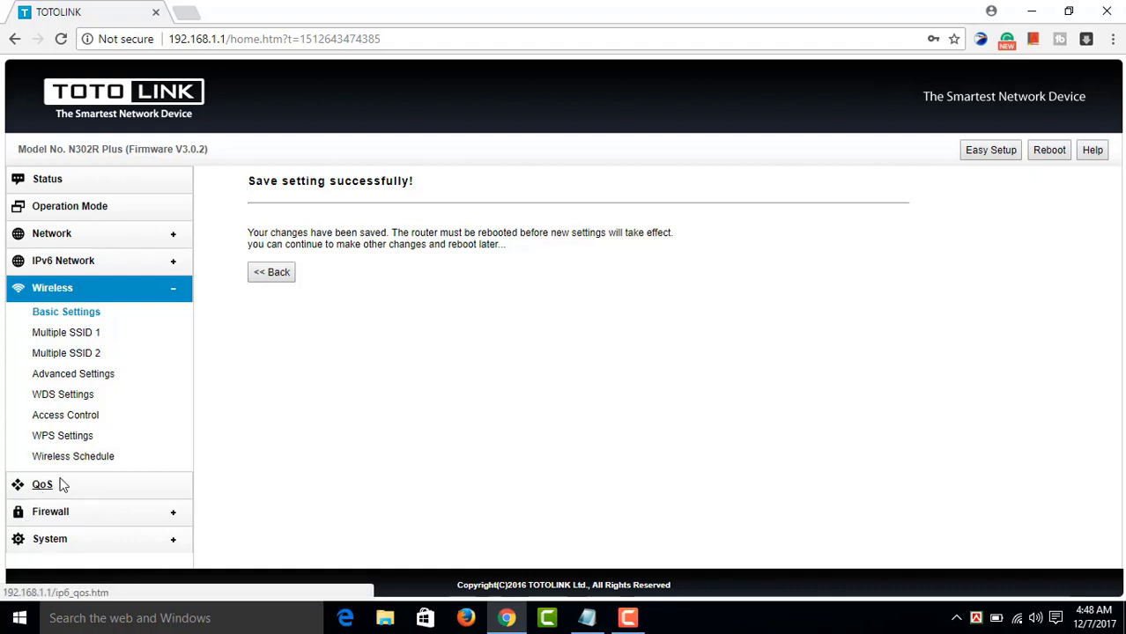
pyautogui.click(46, 486)
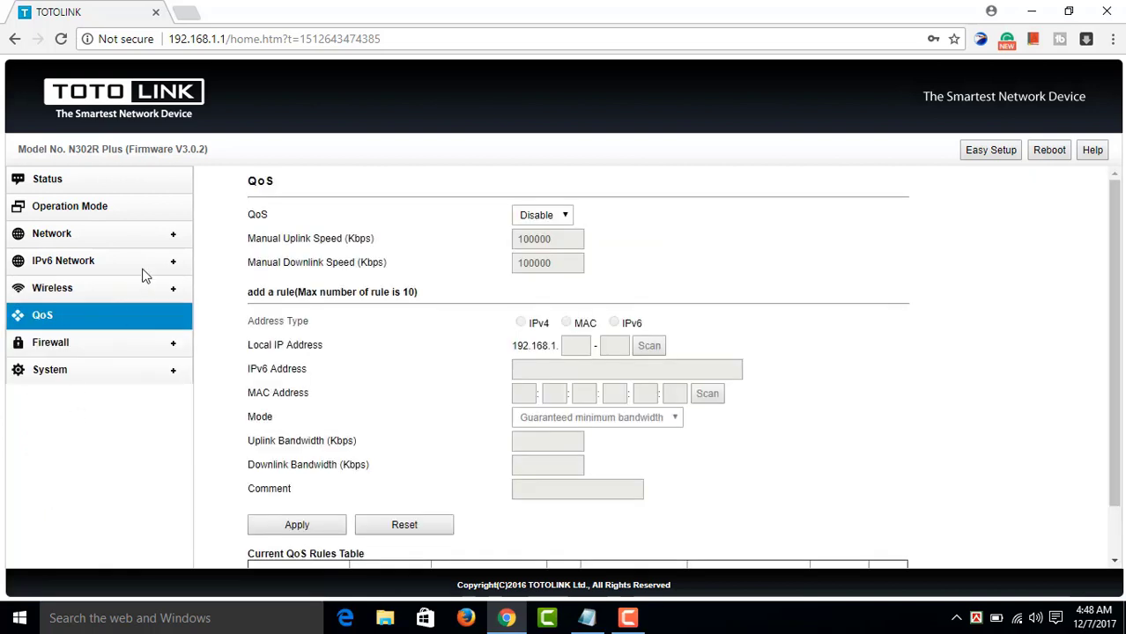
# - Enable QoS
pyautogui.click(563, 217)
pyautogui.click(535, 244)
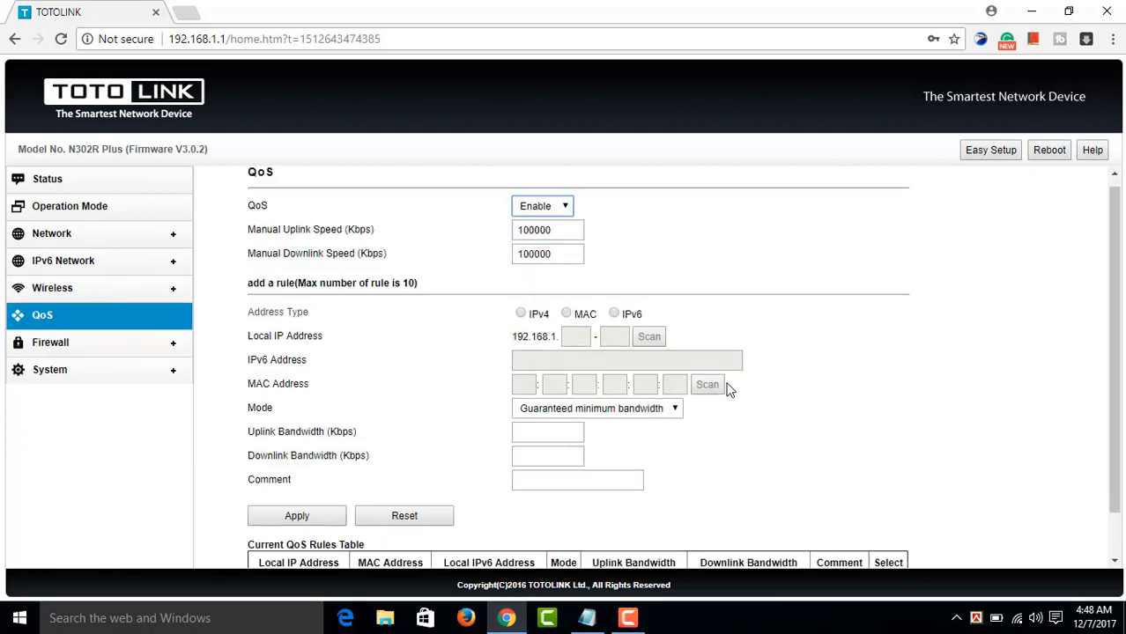
pyautogui.scroll(-1, 729, 385)
pyautogui.click(567, 293)
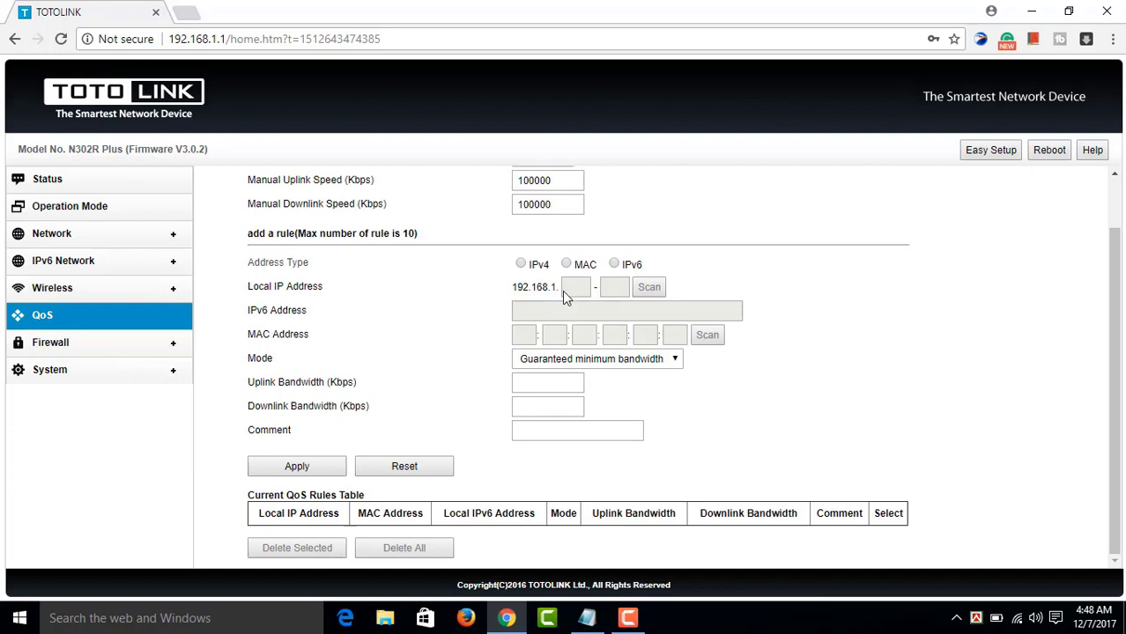
pyautogui.scroll(1, 575, 266)
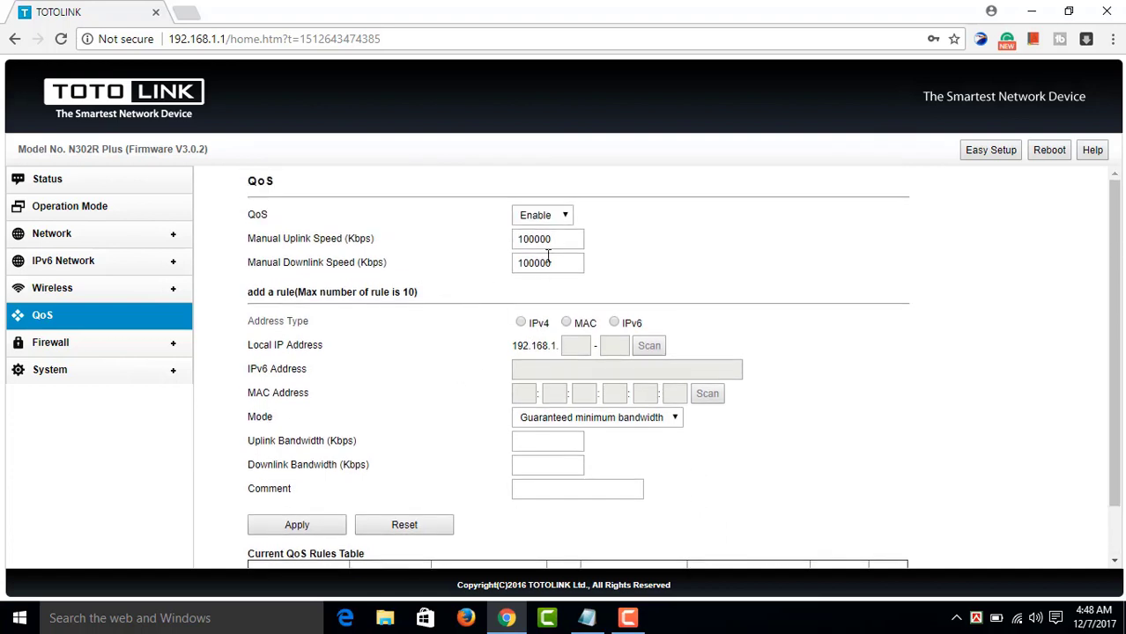
# - Make the rule IPv4 with local range 192.168.1.1 to 192.168.1.50
pyautogui.click(524, 323)
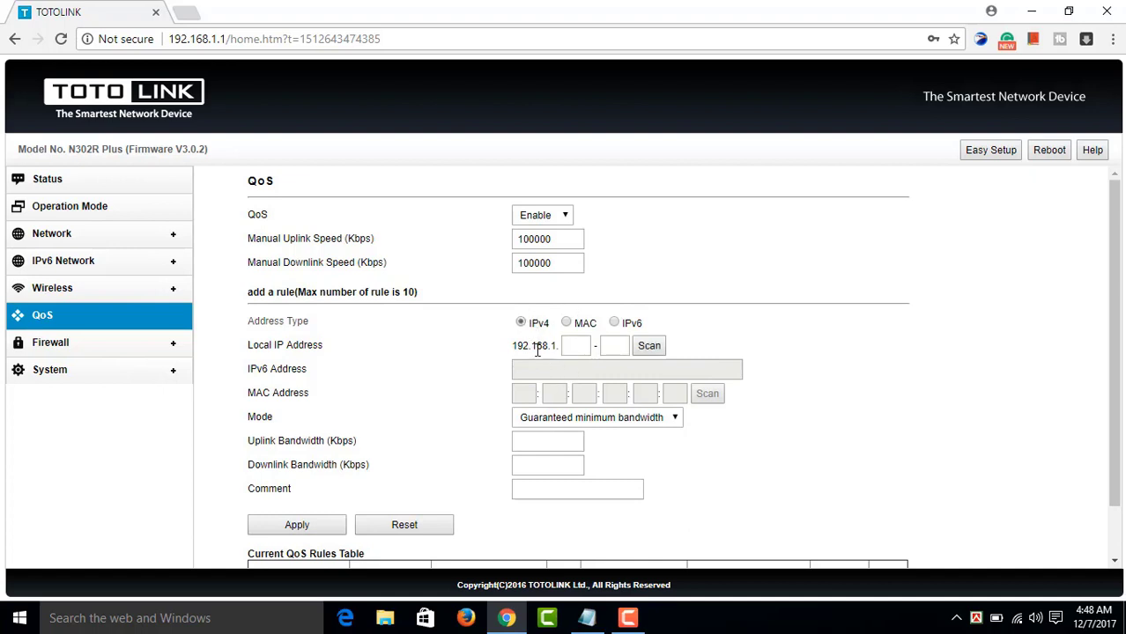
pyautogui.click(565, 347)
pyautogui.write('20')
pyautogui.click(613, 348)
pyautogui.write('50')
pyautogui.click(573, 346)
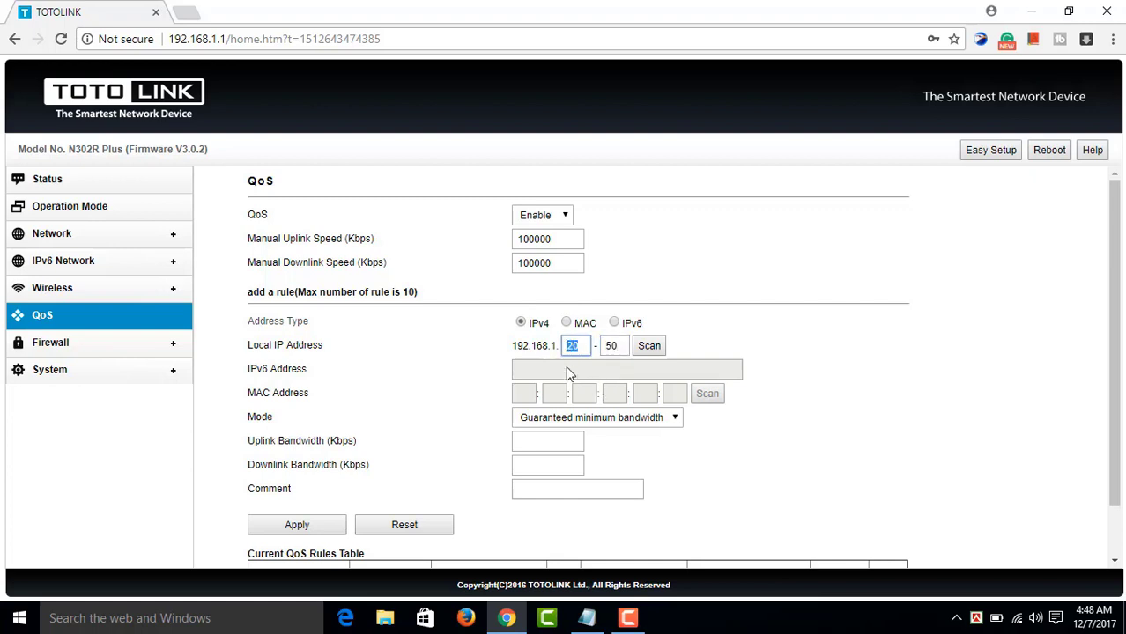
pyautogui.write('1')
pyautogui.click(652, 350)
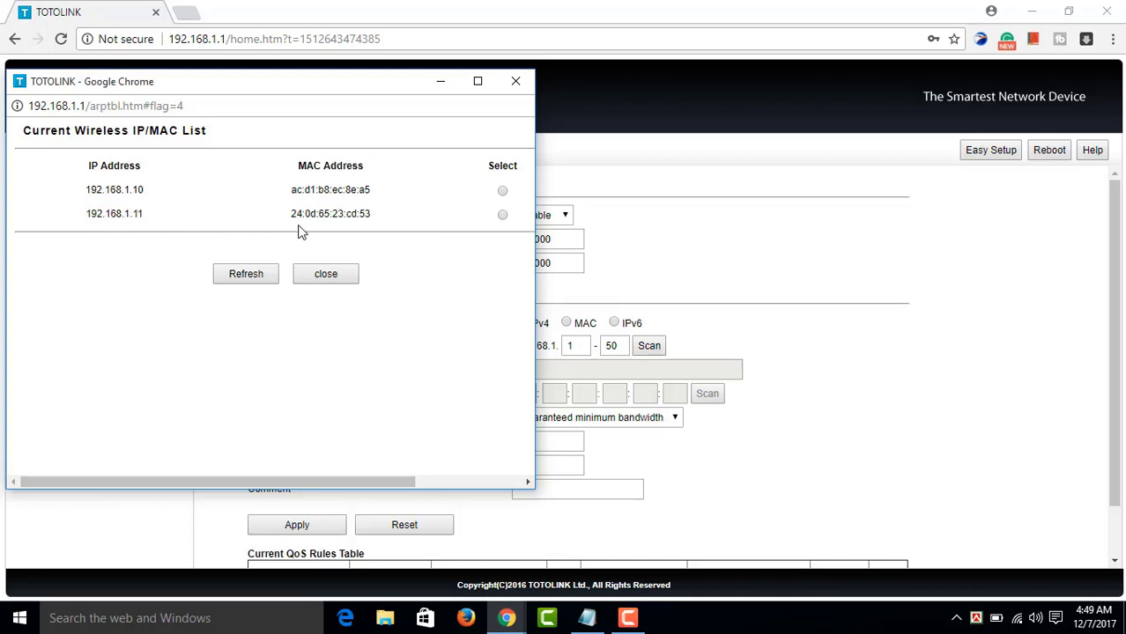
# - Pick device 192.168.1.11 from the scan list and set mode to Restricted maximum bandwidth
pyautogui.click(502, 215)
pyautogui.click(332, 281)
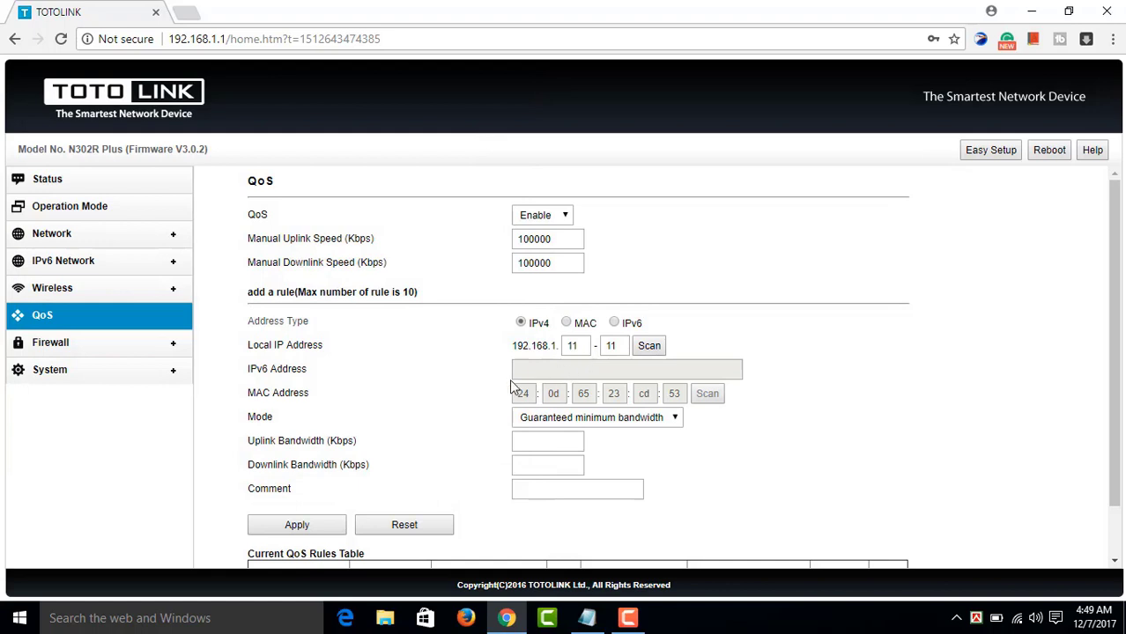
pyautogui.click(674, 419)
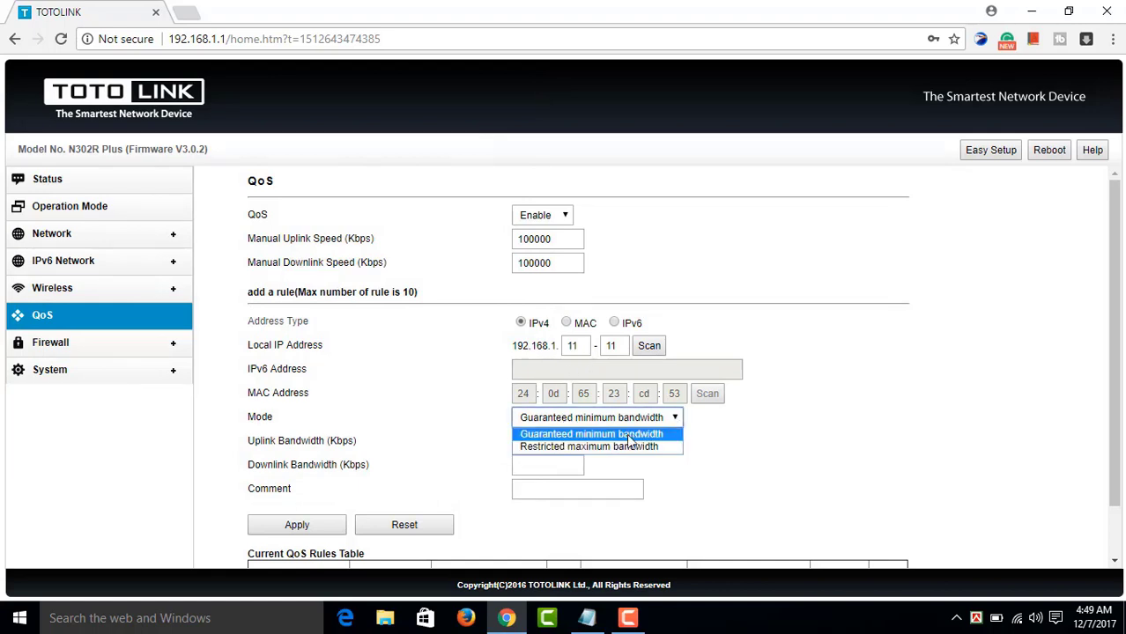
pyautogui.click(602, 448)
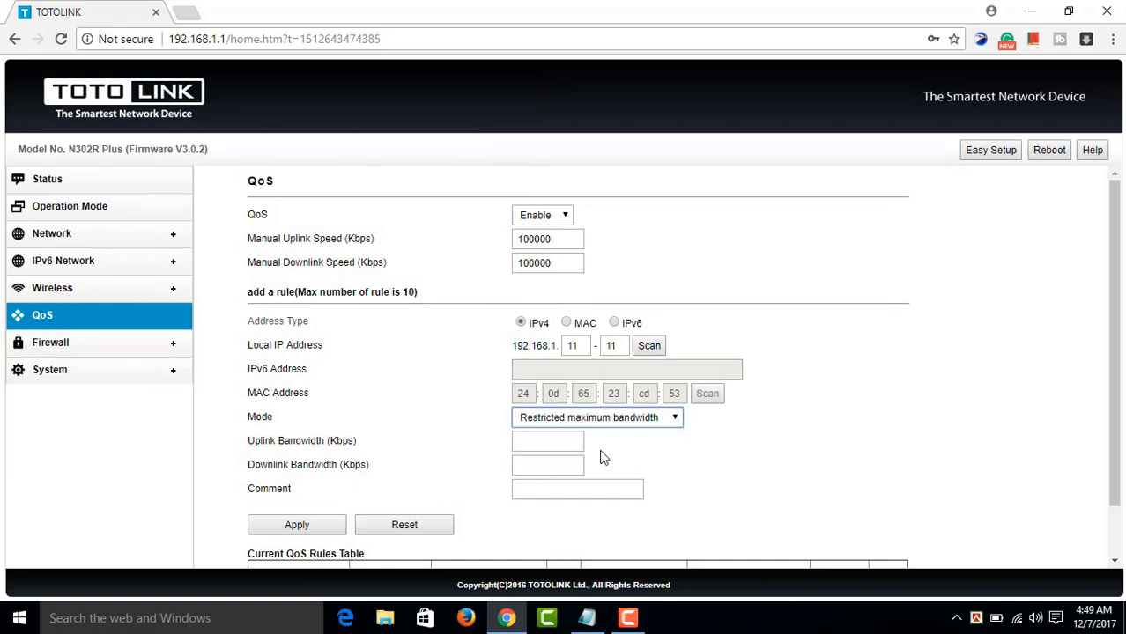
pyautogui.click(554, 467)
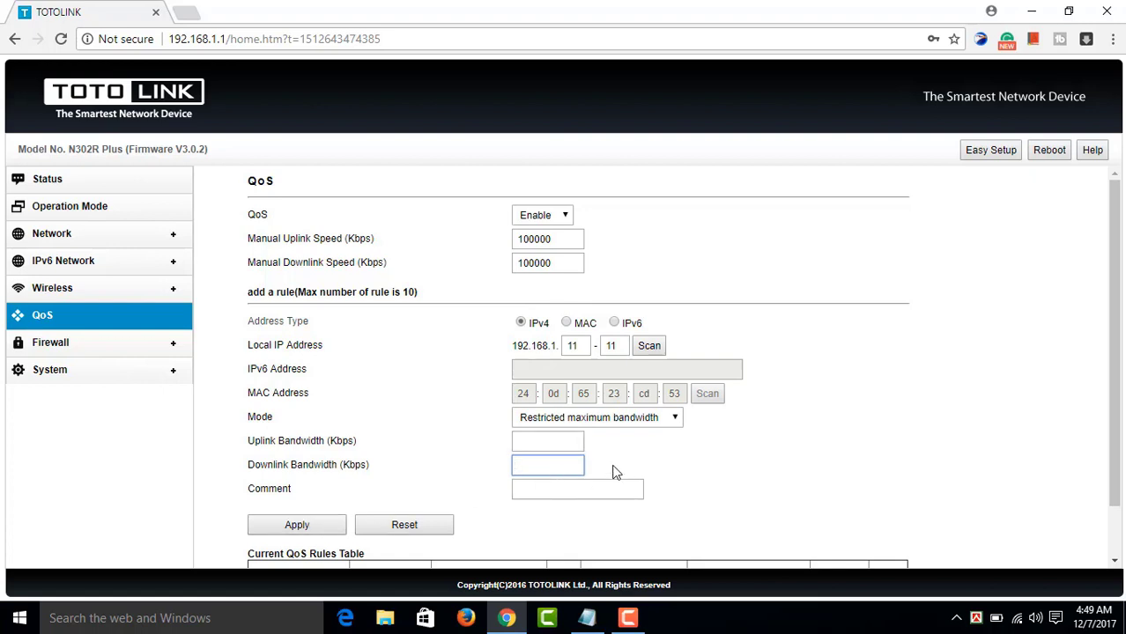
pyautogui.scroll(-1, 617, 470)
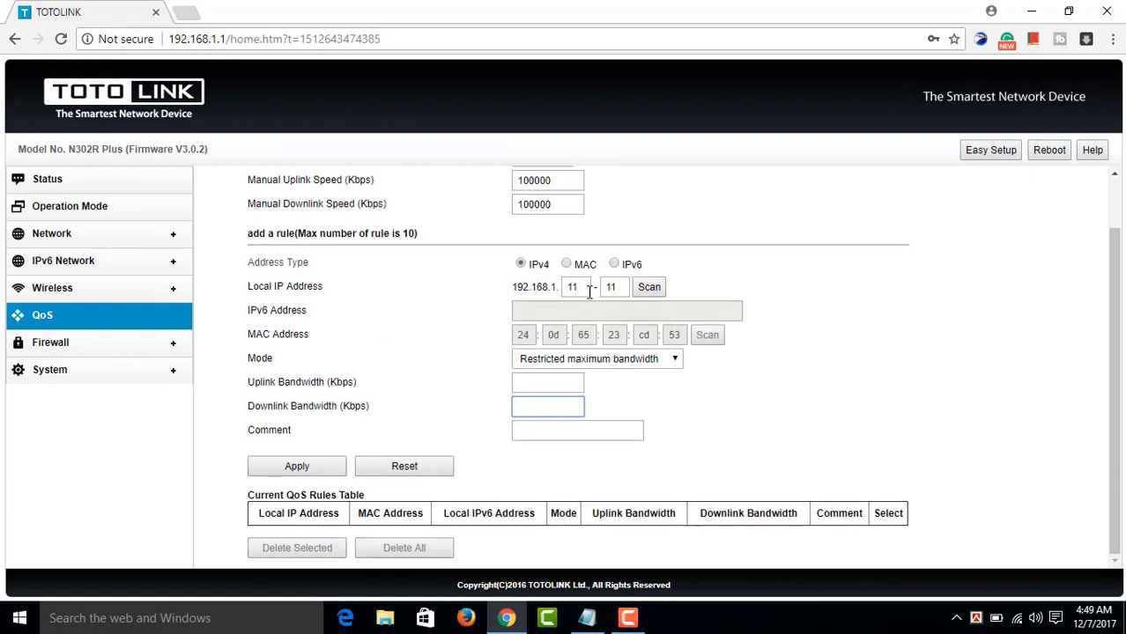
# - Change the IP range end to 100 and set uplink 44 Kbps, downlink 444 Kbps
pyautogui.moveTo(589, 290); pyautogui.dragTo(563, 289)
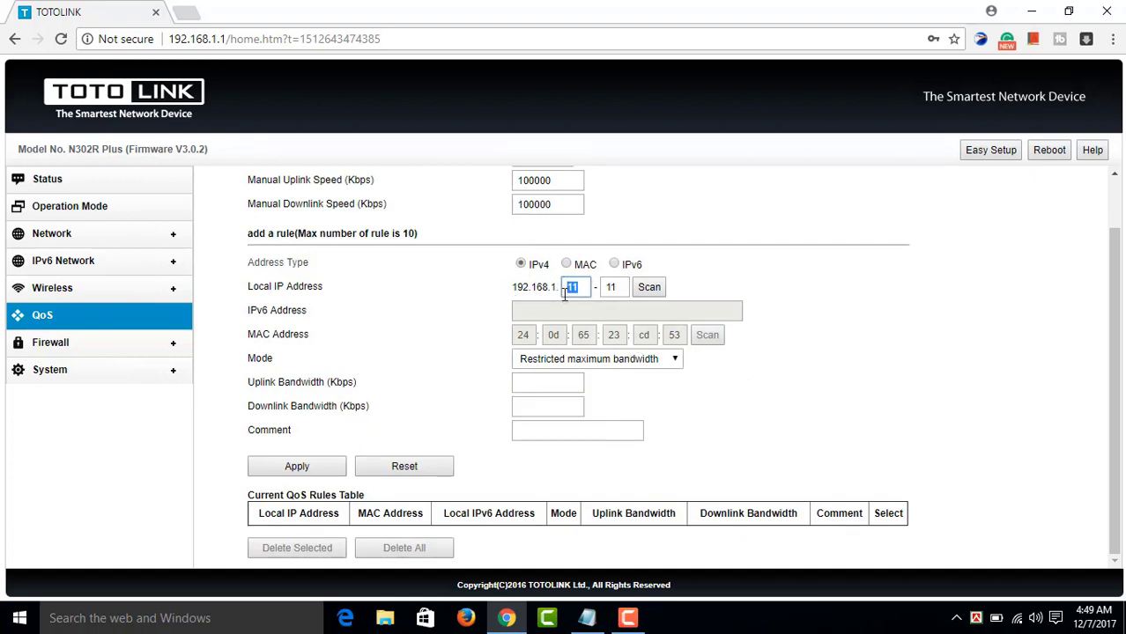
pyautogui.doubleClick(608, 287)
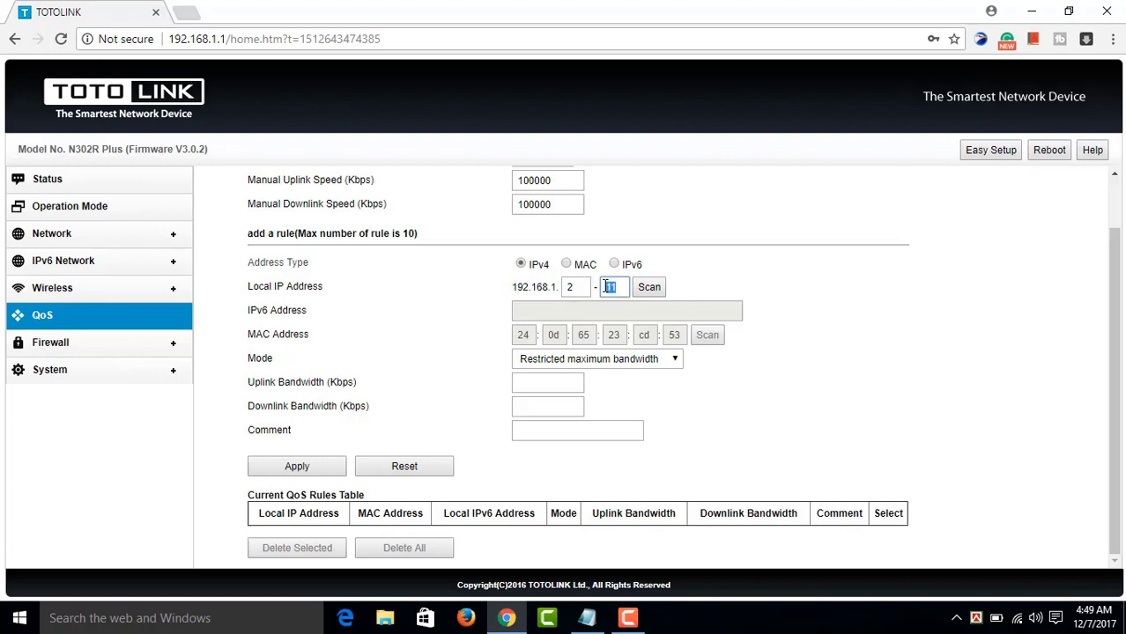
pyautogui.write('100')
pyautogui.click(555, 387)
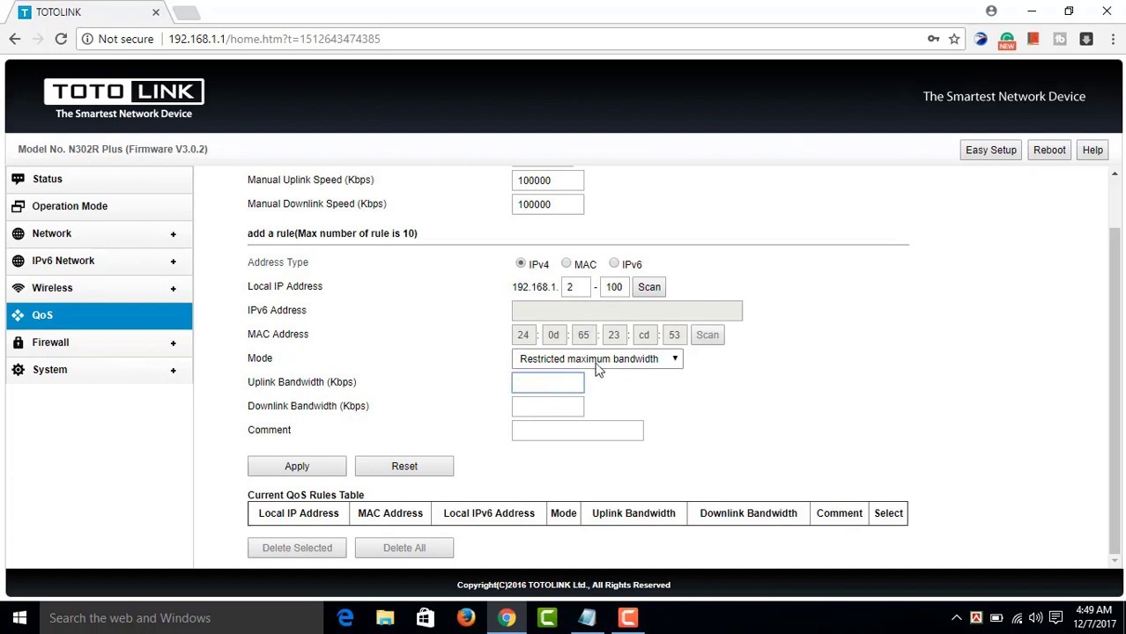
pyautogui.write('44')
pyautogui.click(531, 408)
pyautogui.write('444')
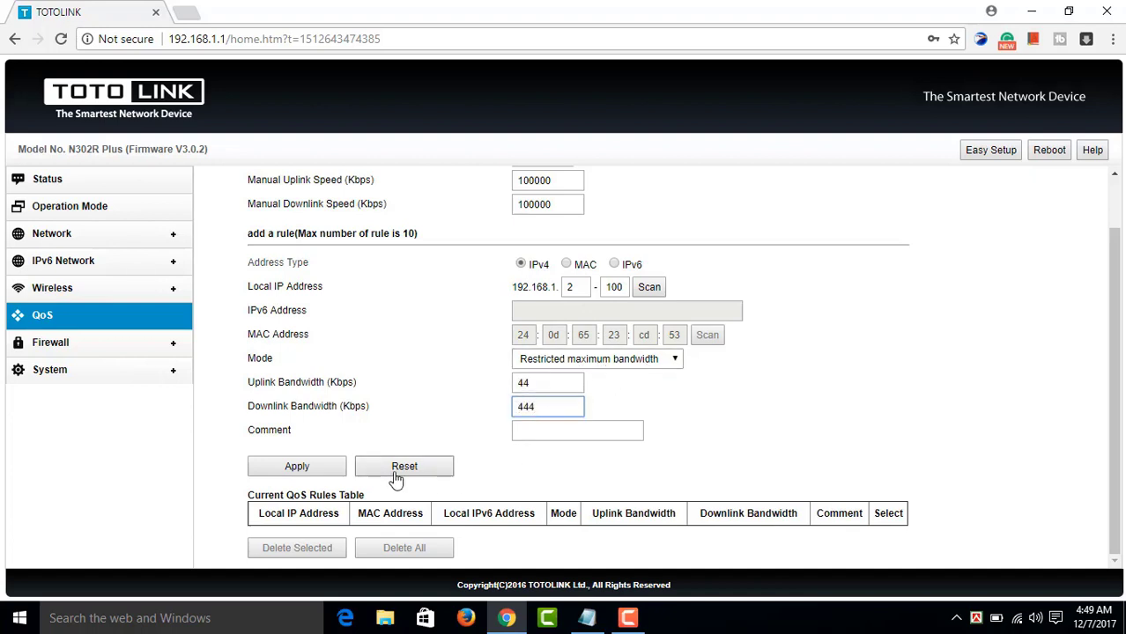
# - Clear the local IP range boxes of the QoS rule
pyautogui.click(565, 432)
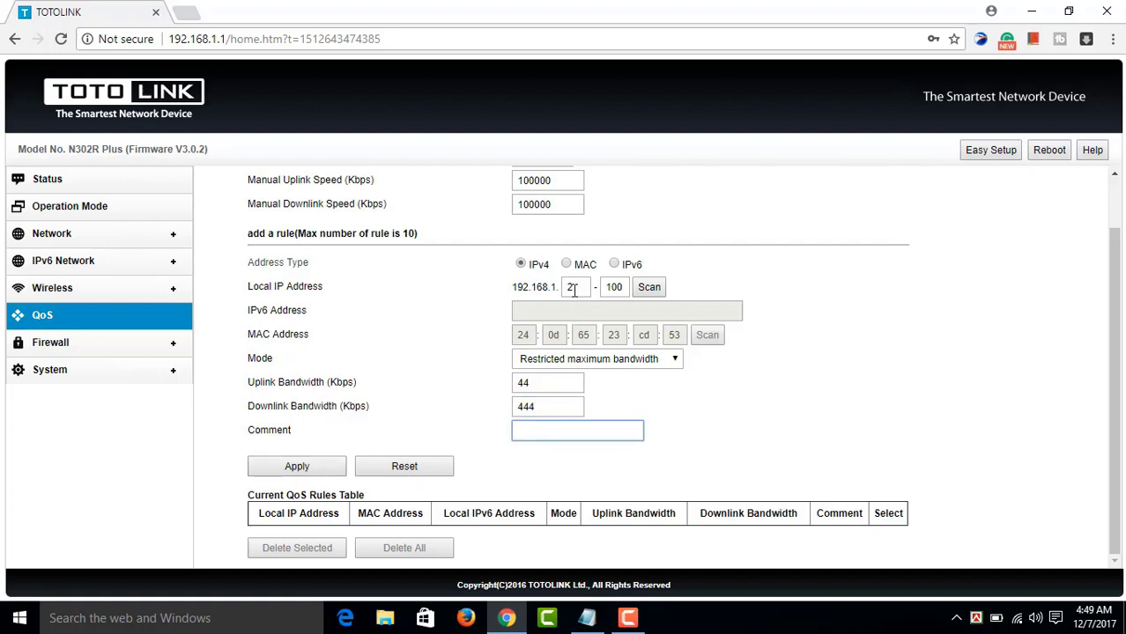
pyautogui.moveTo(575, 289); pyautogui.dragTo(524, 290)
pyautogui.moveTo(621, 289); pyautogui.dragTo(575, 289)
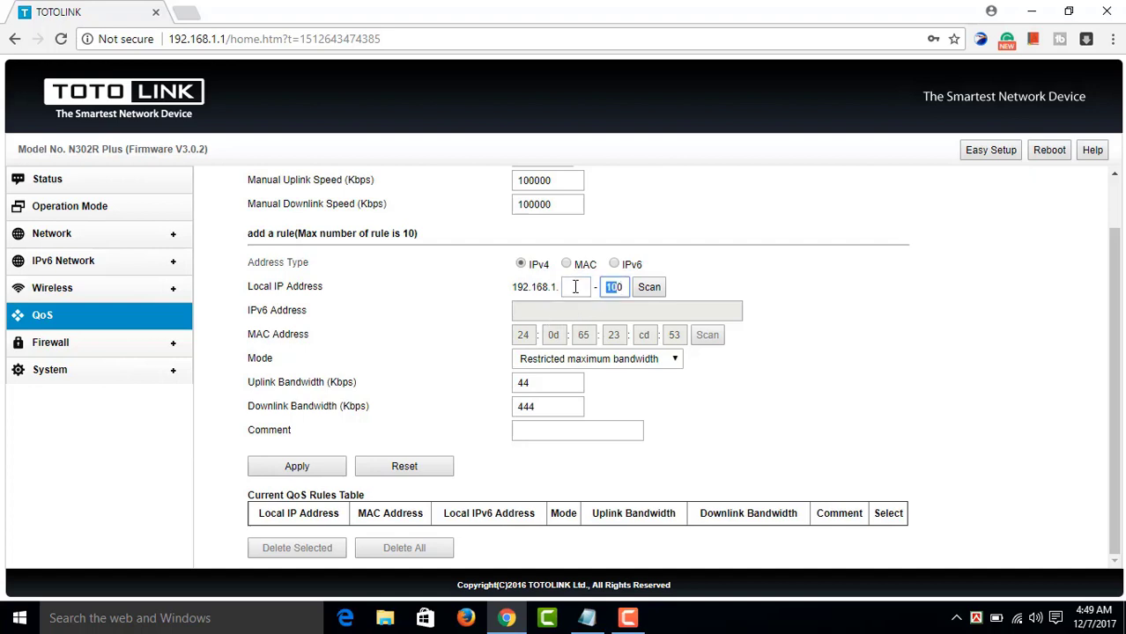
pyautogui.press('BackSpace')
# - Reset the QoS form so QoS is disabled and no rule remains
pyautogui.click(430, 470)
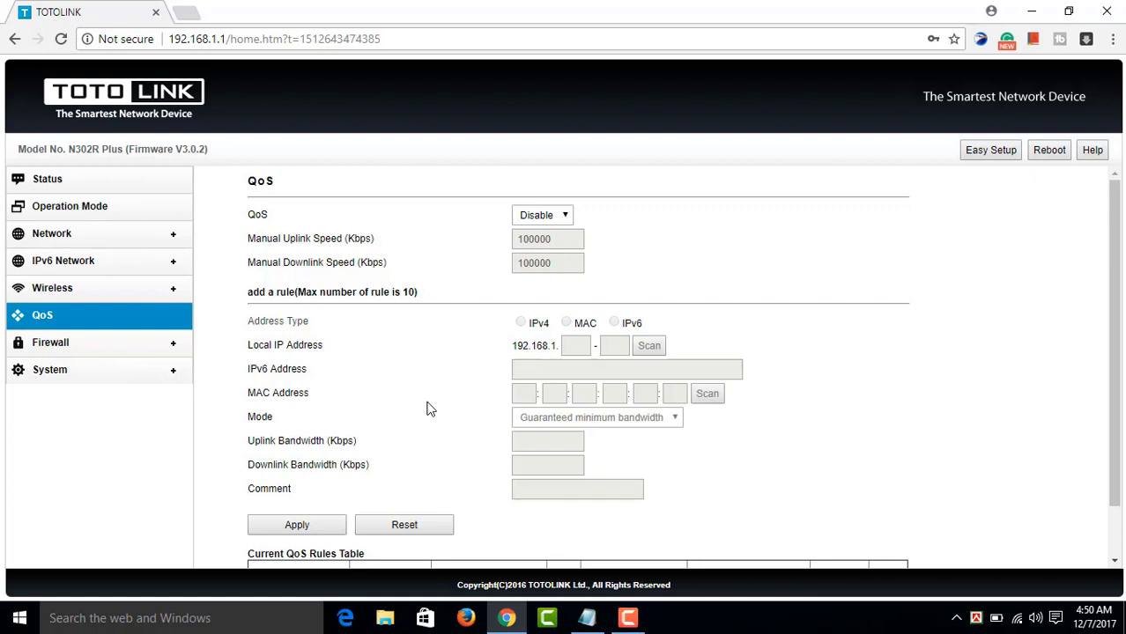
# - Go to System > Password Settings
pyautogui.click(156, 373)
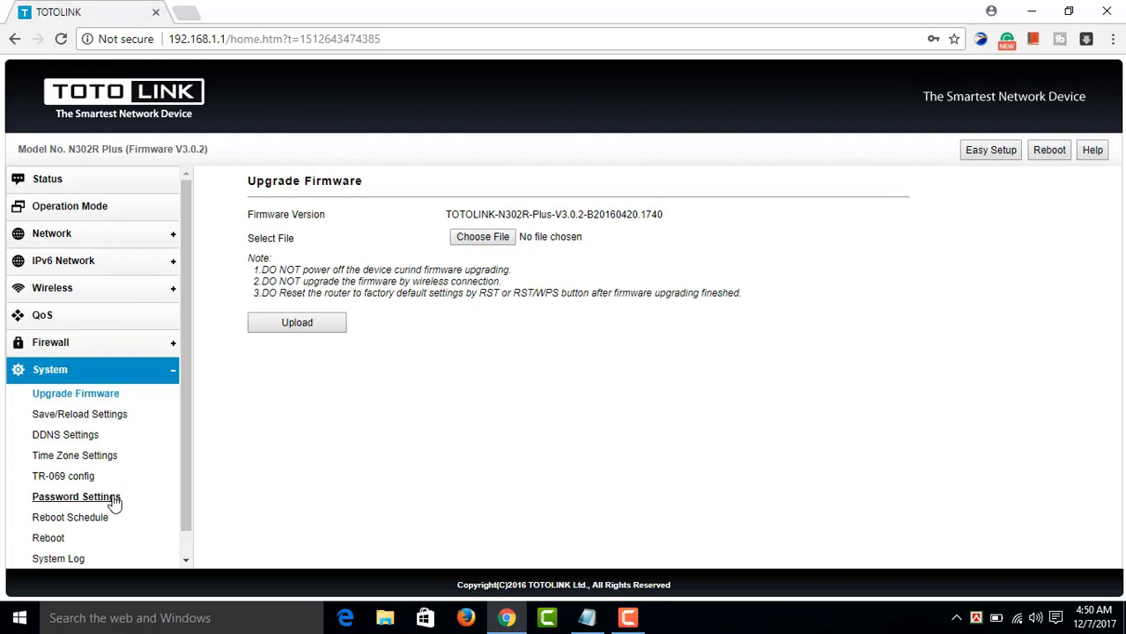
pyautogui.scroll(-1, 113, 502)
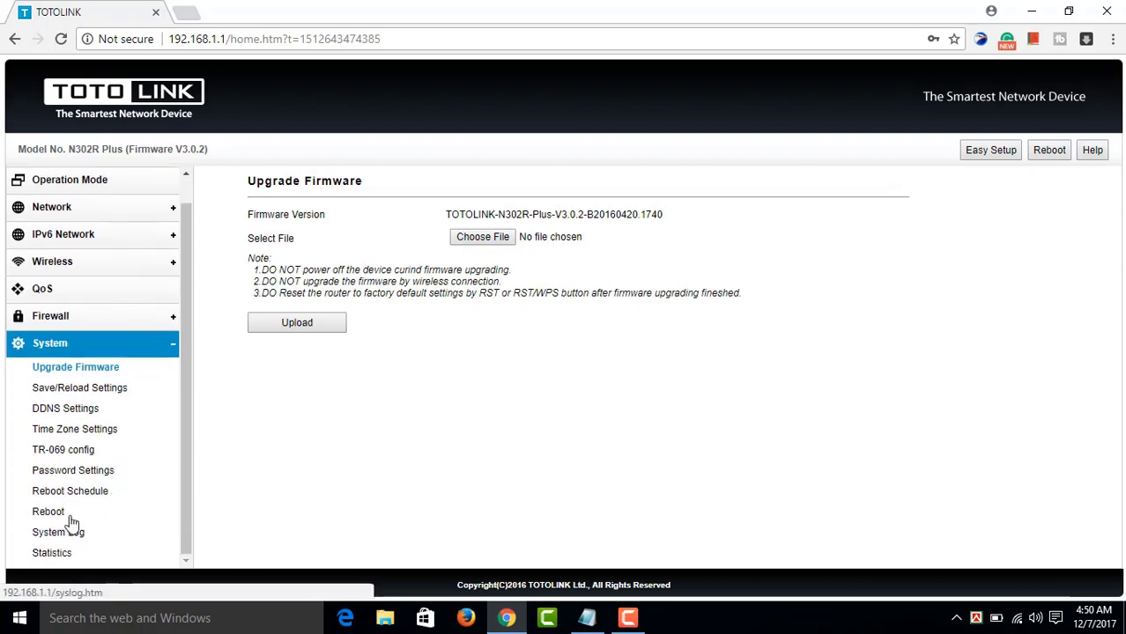
pyautogui.click(88, 477)
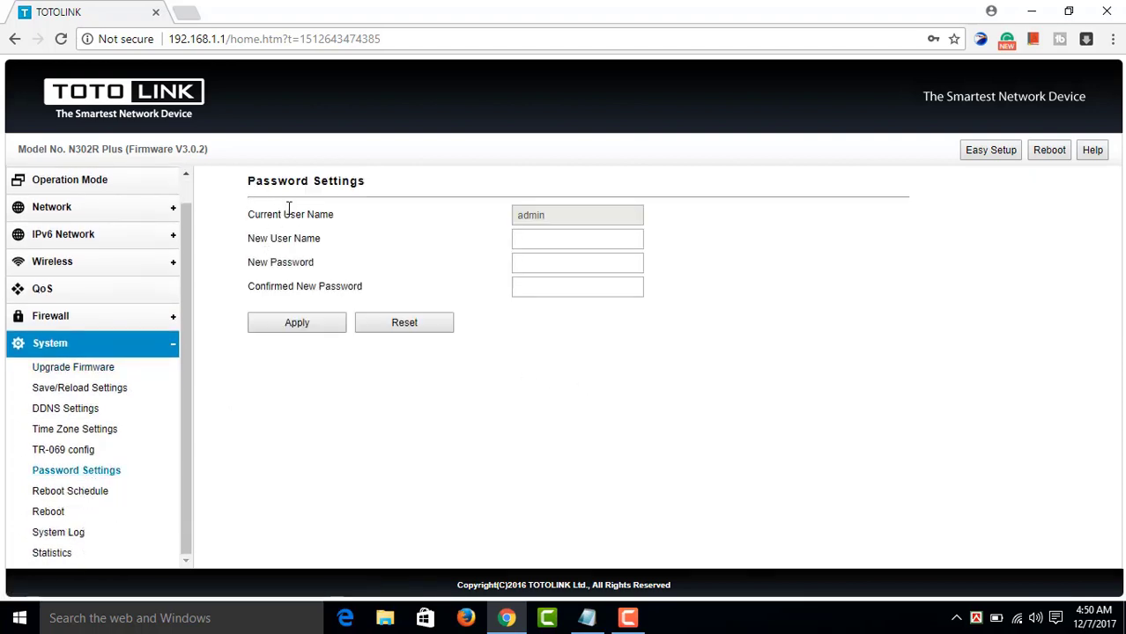
# - Enter a new admin user name and password, confirm the password, and apply
pyautogui.click(552, 236)
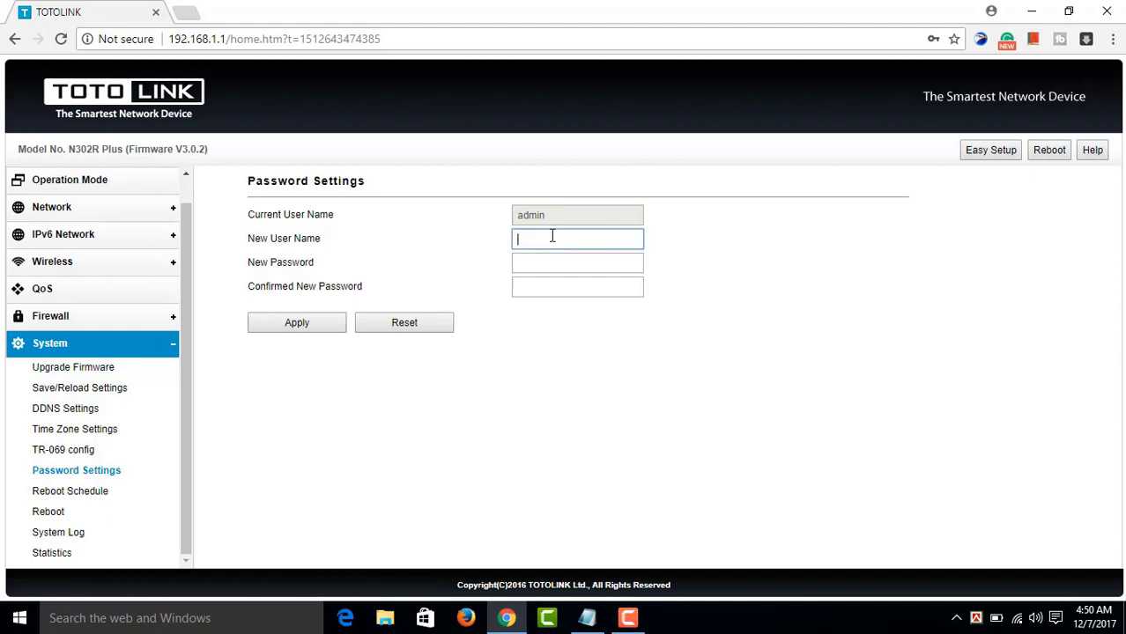
pyautogui.write('•••asd')
pyautogui.click(548, 262)
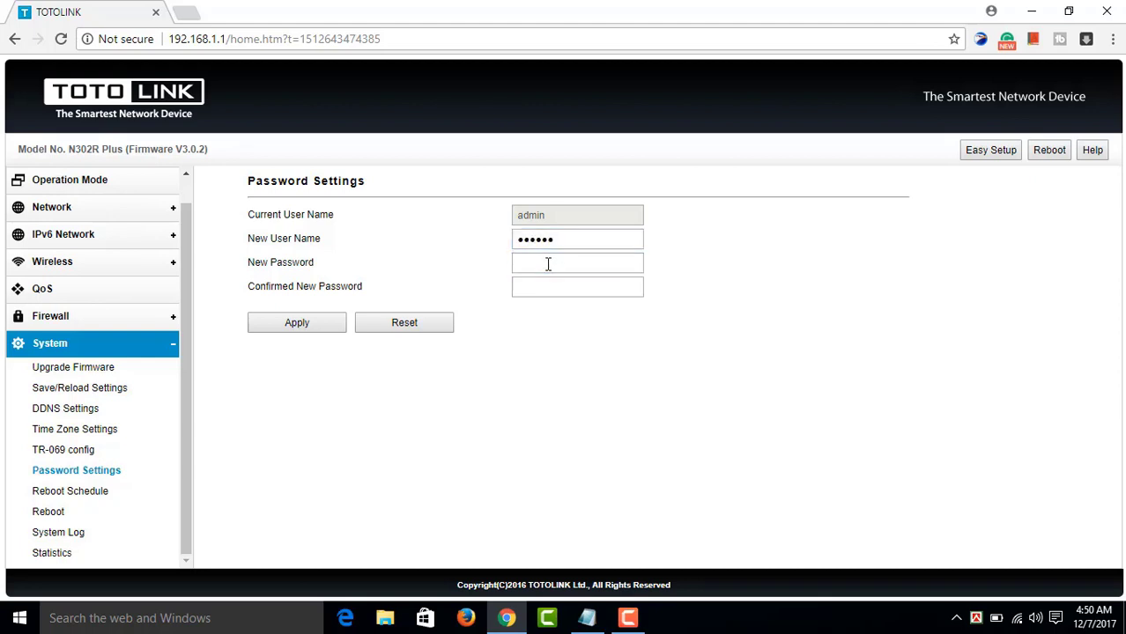
pyautogui.write('•••••a')
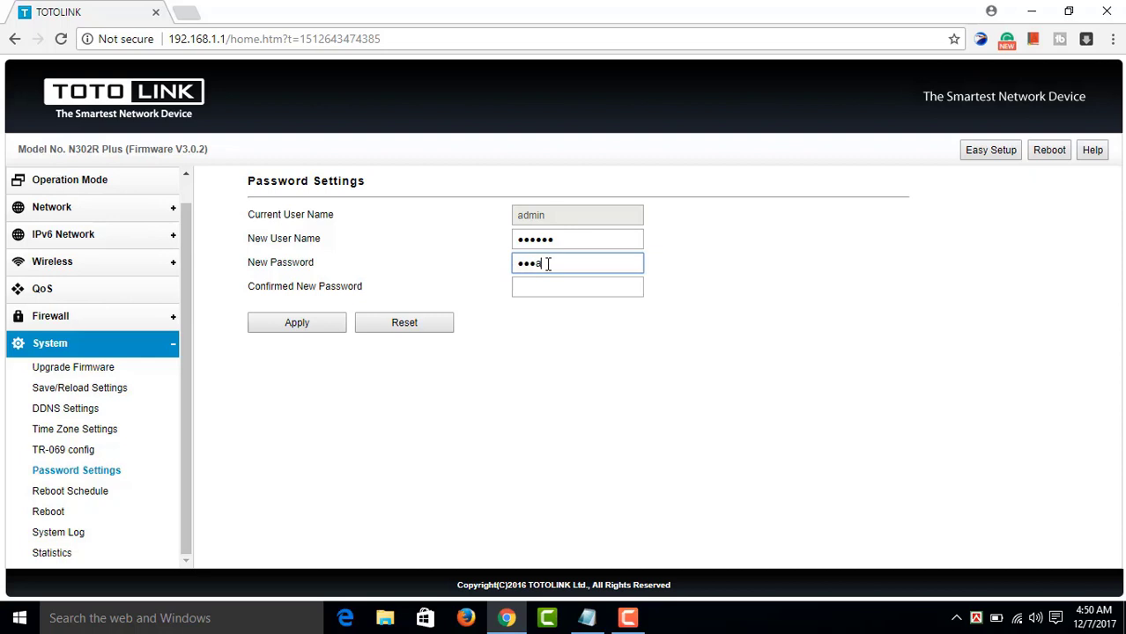
pyautogui.click(535, 293)
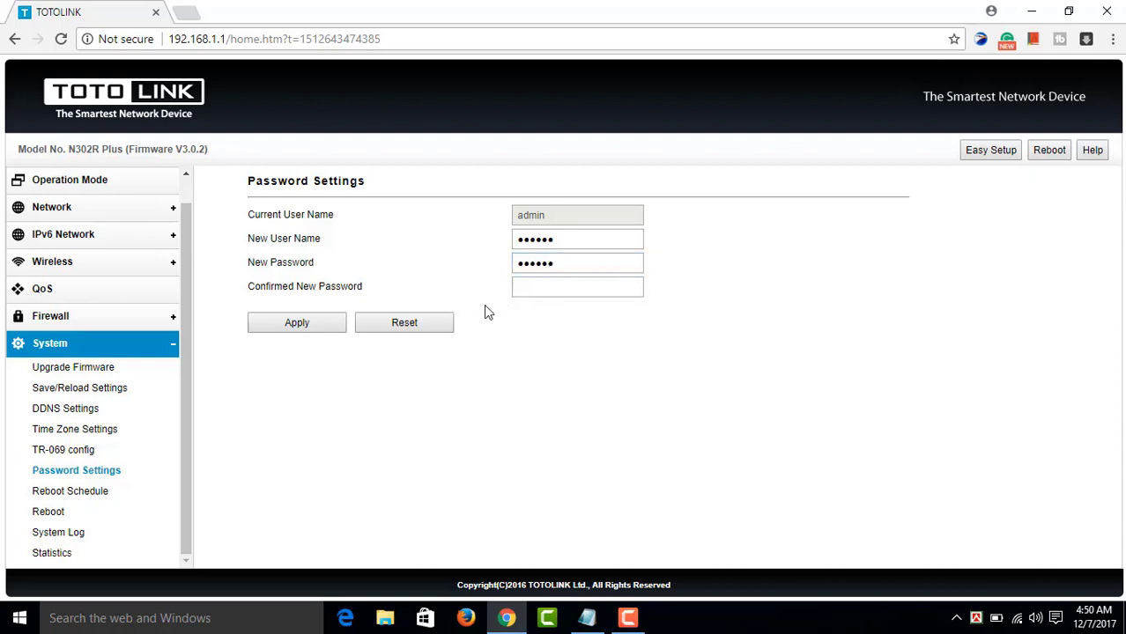
pyautogui.click(517, 292)
pyautogui.write('•••••a')
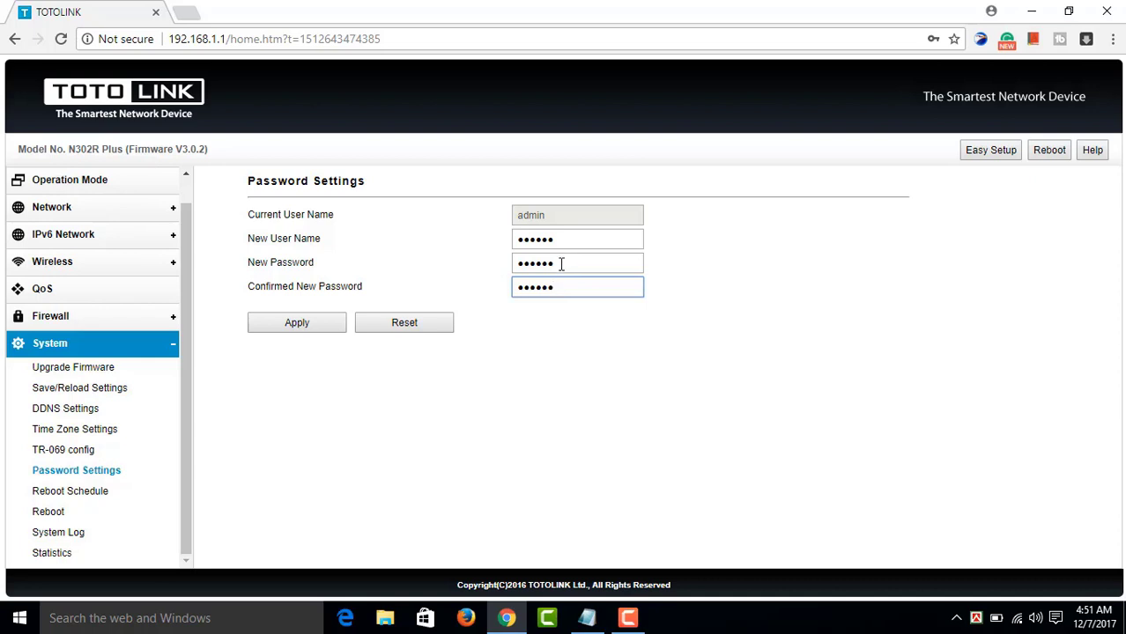
pyautogui.click(330, 323)
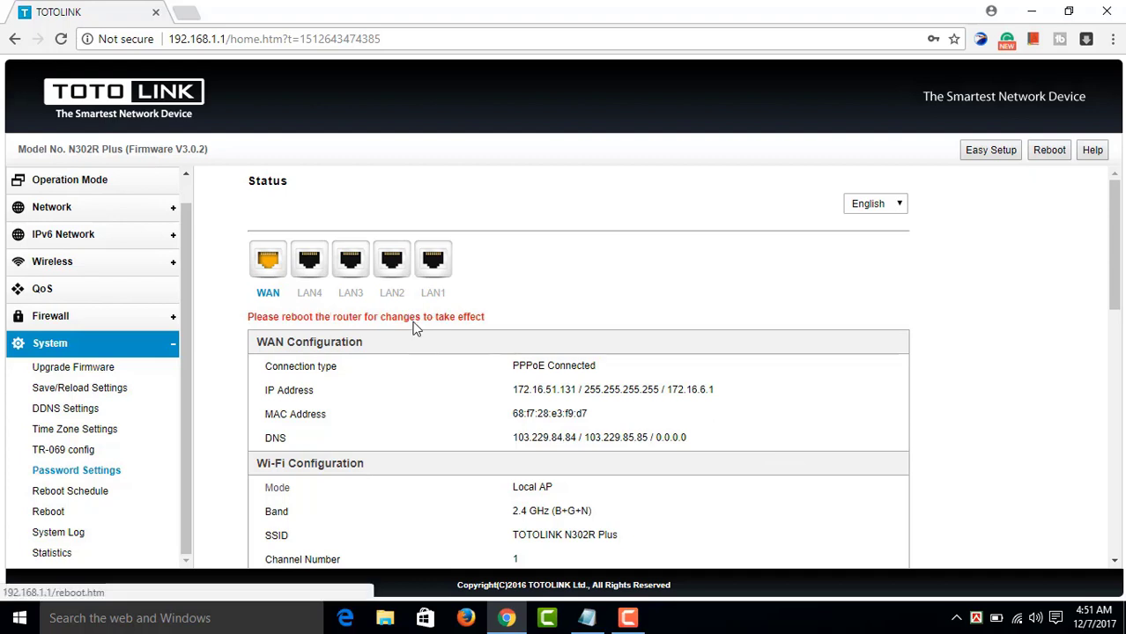
# - Log back in with the new admin user name and password
pyautogui.click(335, 321)
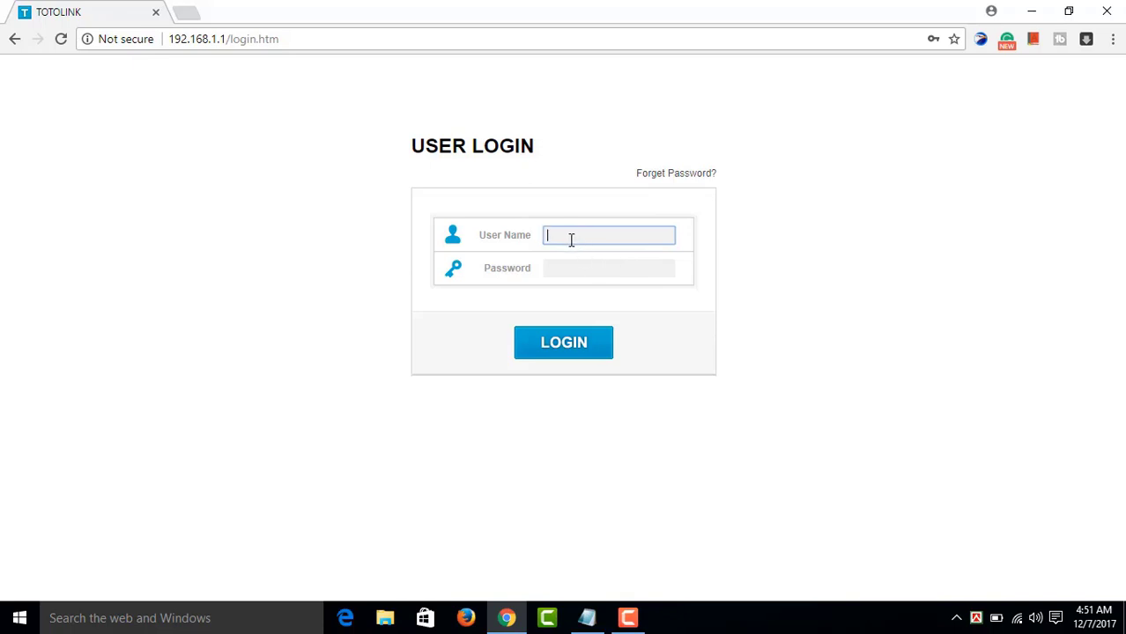
pyautogui.click(566, 268)
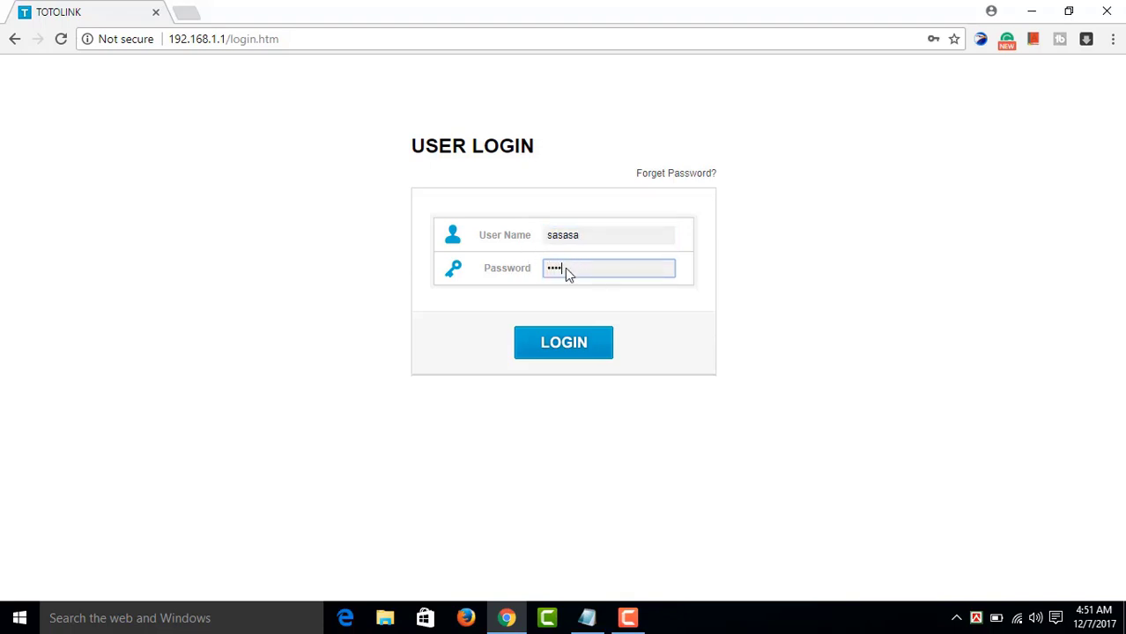
pyautogui.click(561, 359)
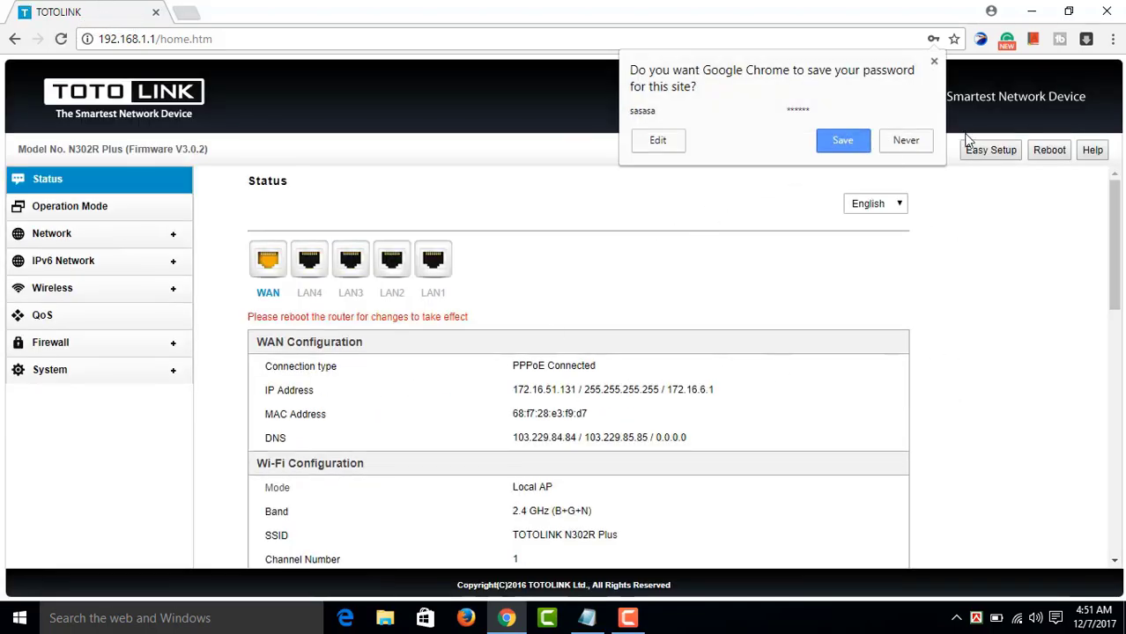
# - Decline Chrome's password save, then reboot the router from the reboot notice, confirming with OK
pyautogui.click(929, 147)
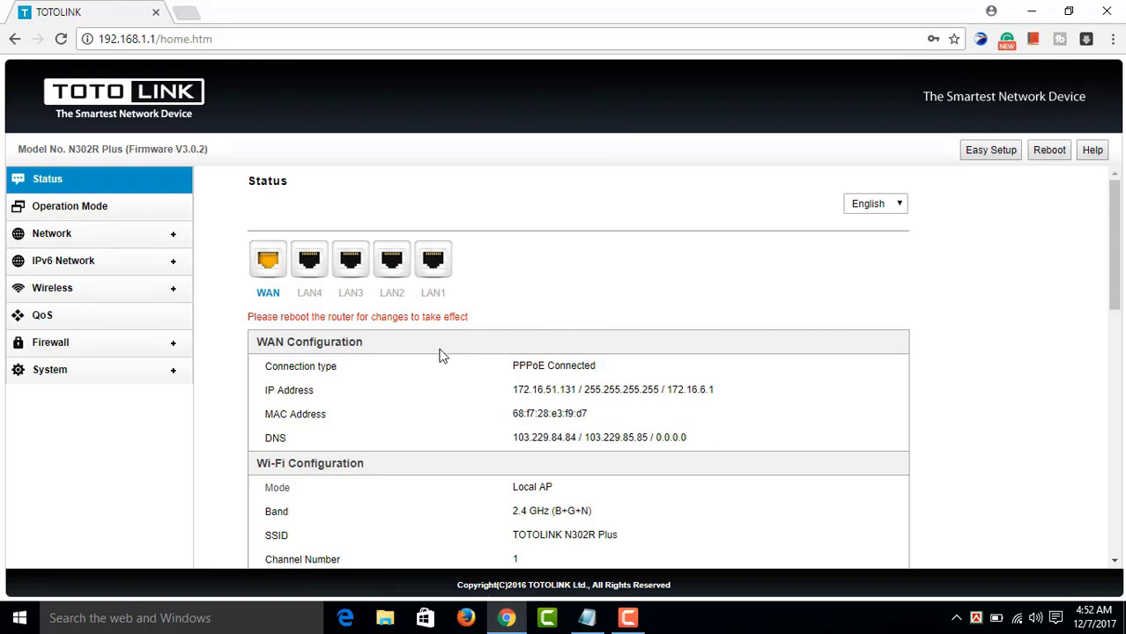
pyautogui.click(349, 319)
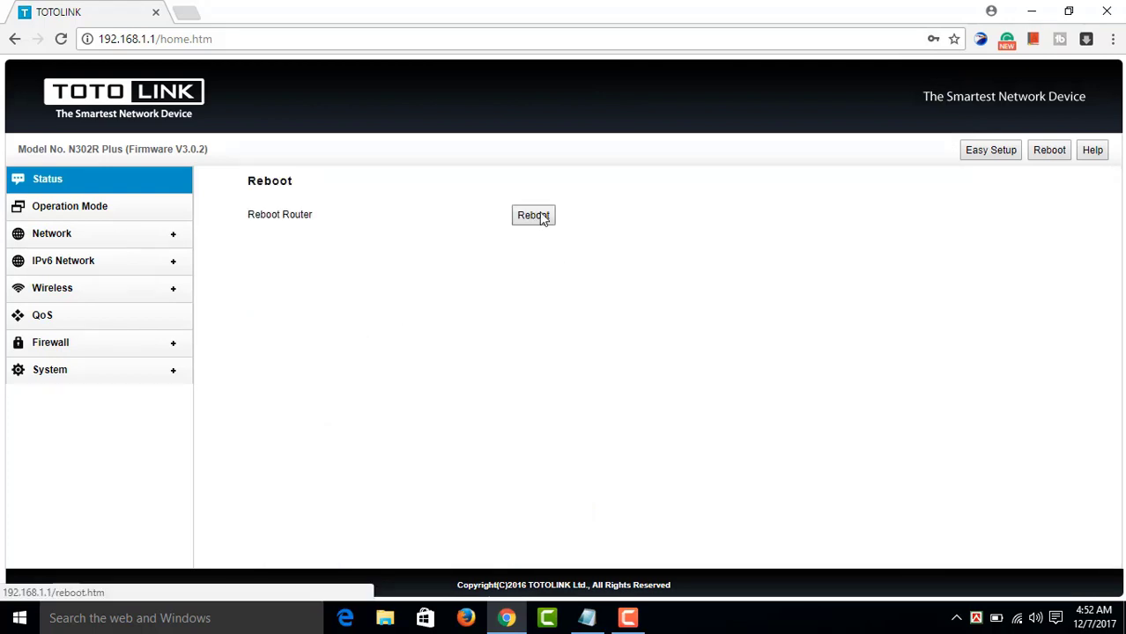
pyautogui.click(536, 216)
pyautogui.click(623, 125)
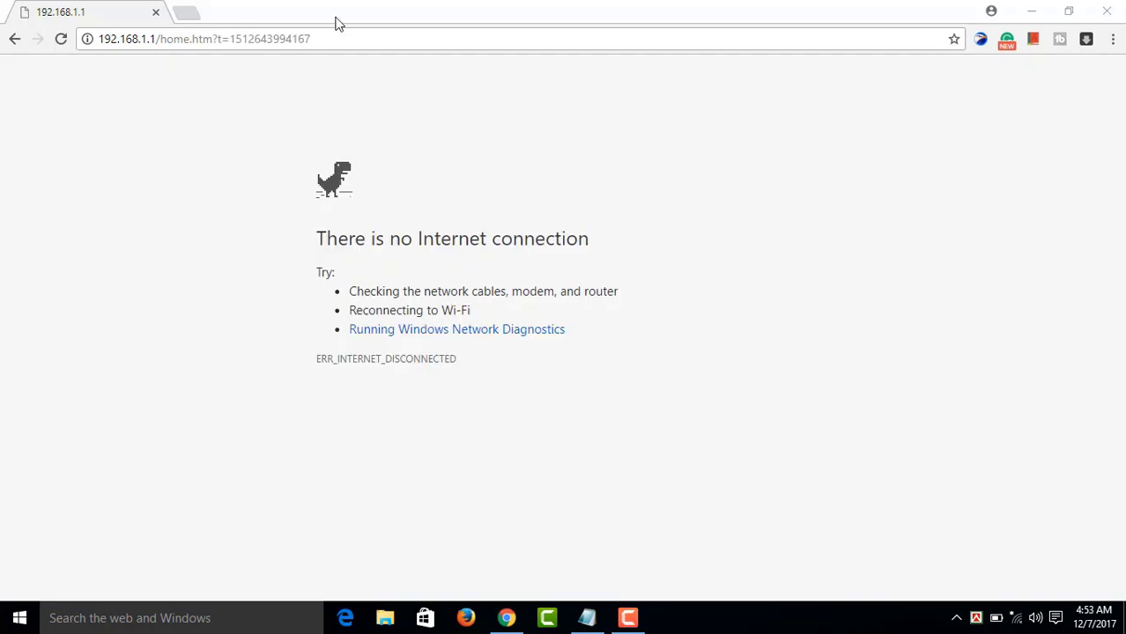
# - Connect the PC to the DON,T TRY TO HACK Wi-Fi network with its security key
pyautogui.click(1015, 617)
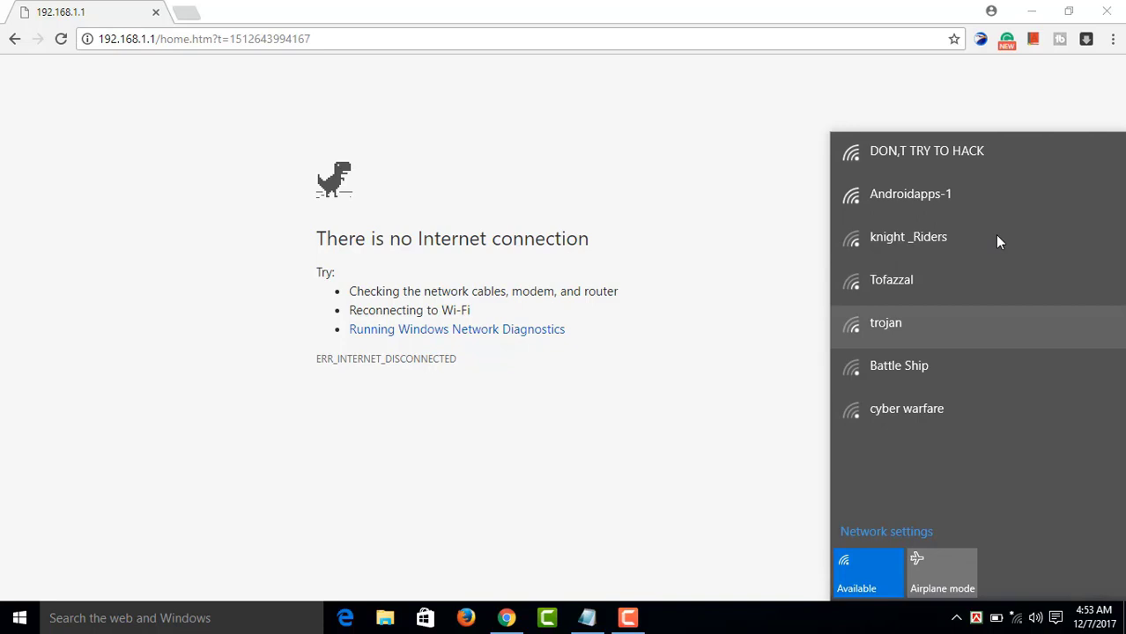
pyautogui.click(935, 156)
pyautogui.click(1055, 207)
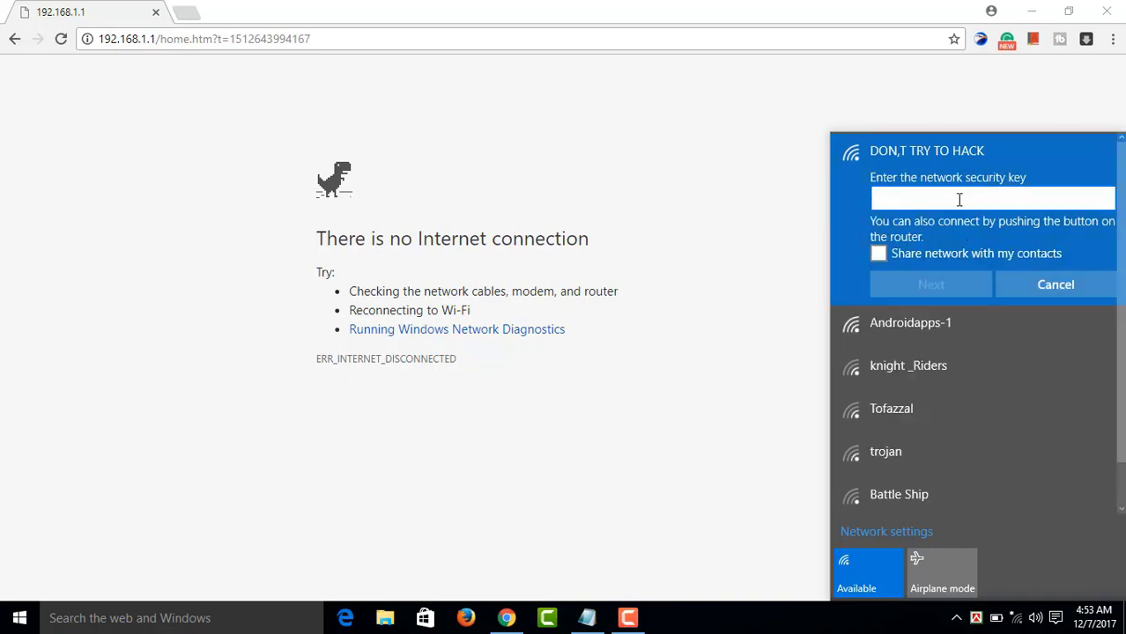
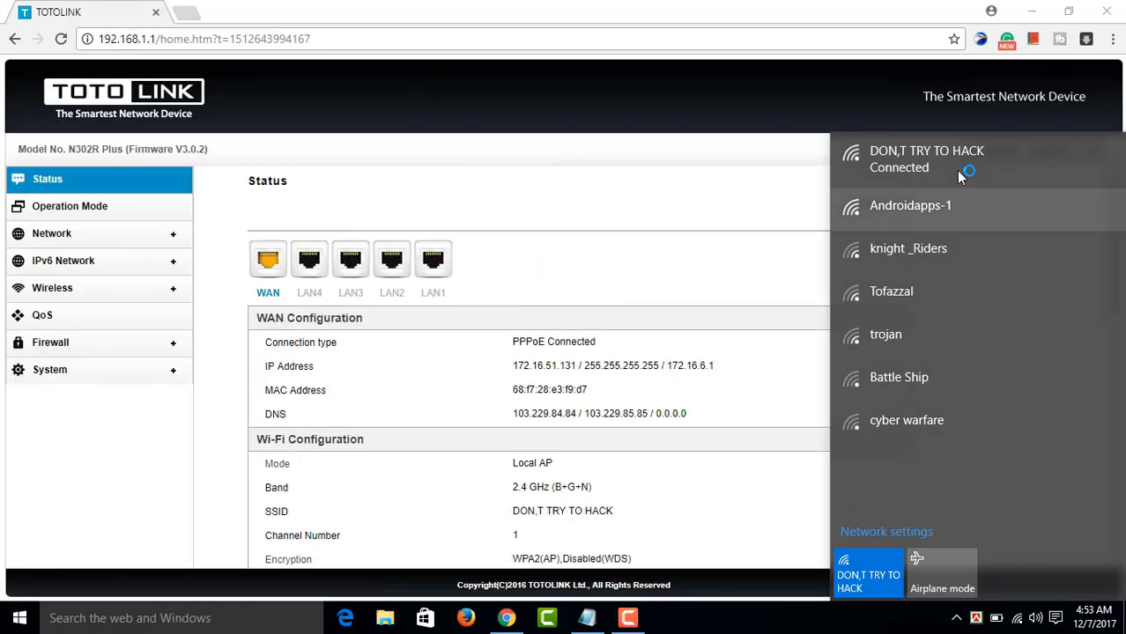
# - Confirm the WAN Settings still use PPPoE, with the saved login and Clone MAC intact
pyautogui.click(639, 226)
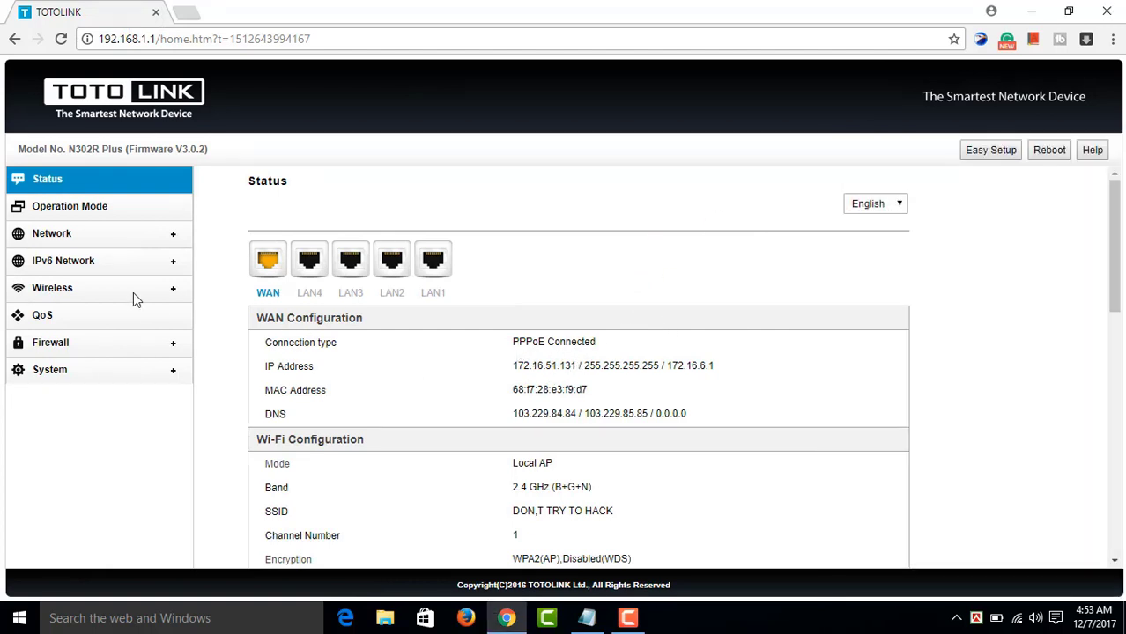
pyautogui.click(74, 234)
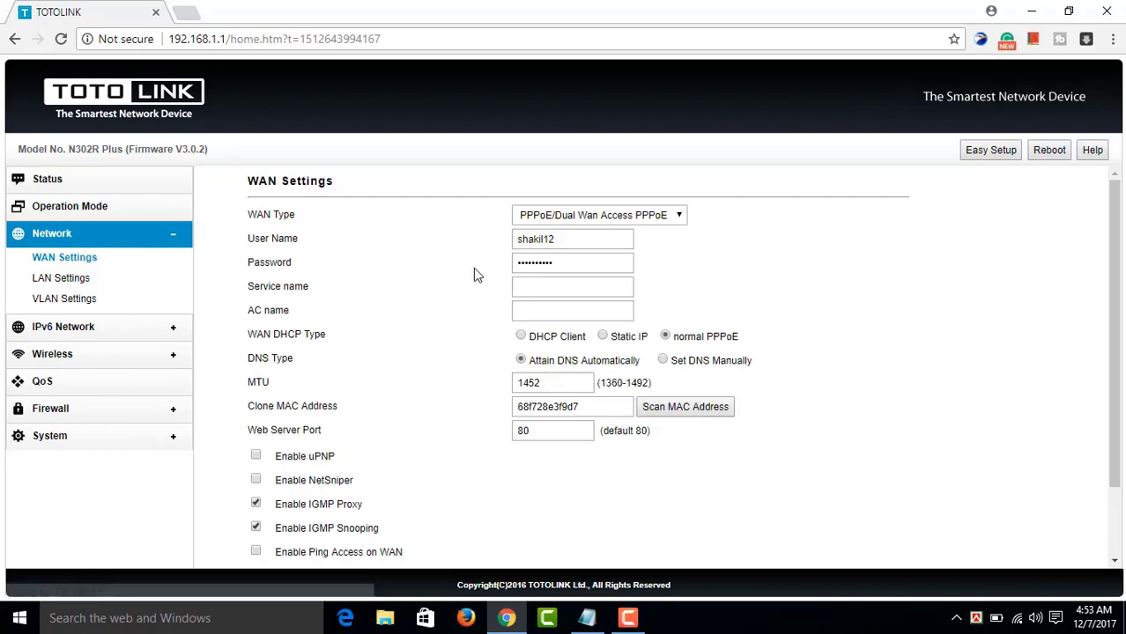
pyautogui.click(676, 220)
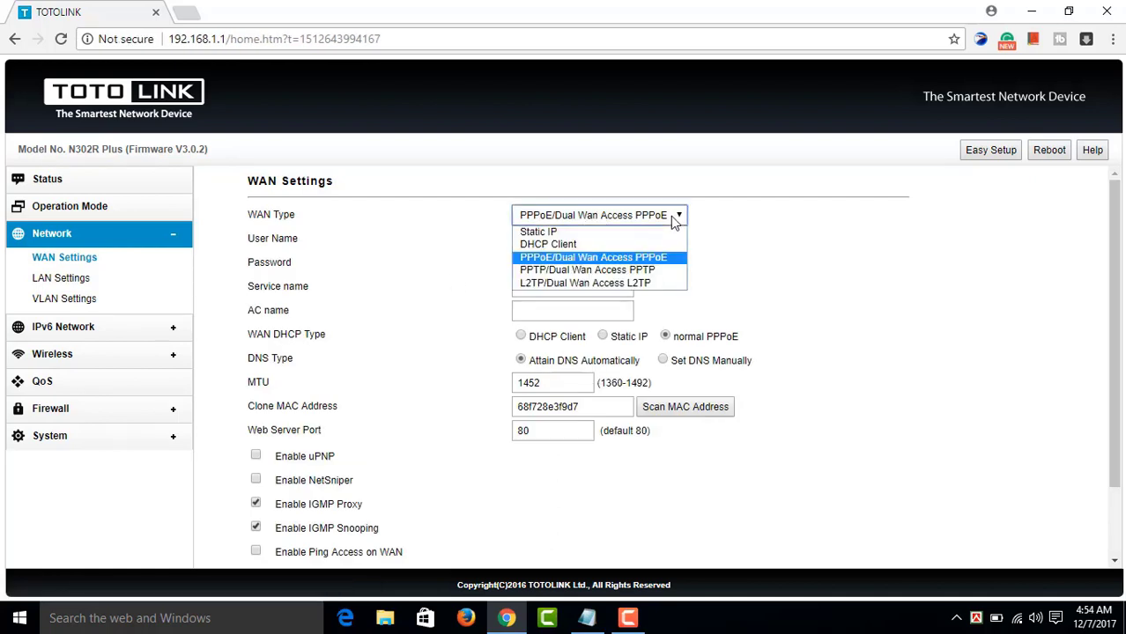
pyautogui.click(813, 267)
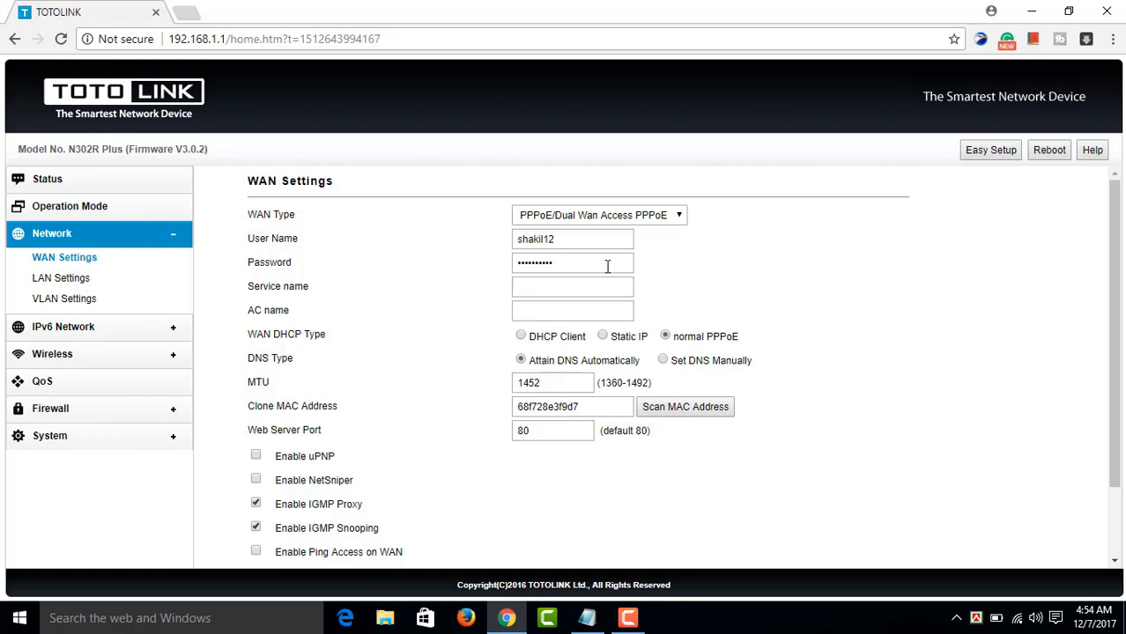
pyautogui.scroll(-2, 560, 290)
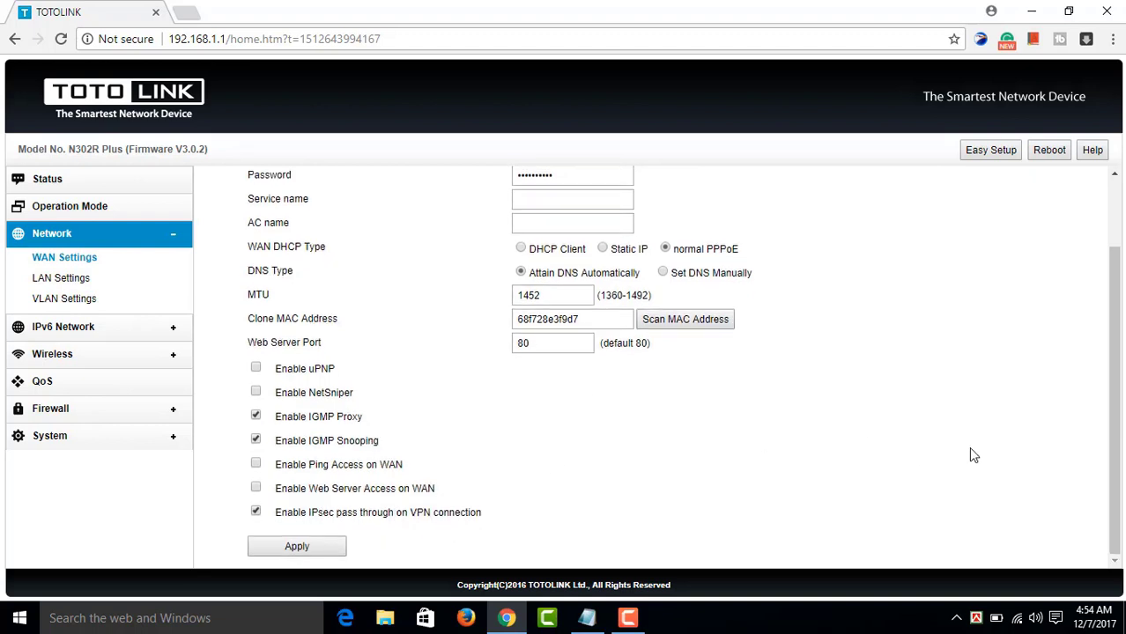
pyautogui.scroll(2, 970, 452)
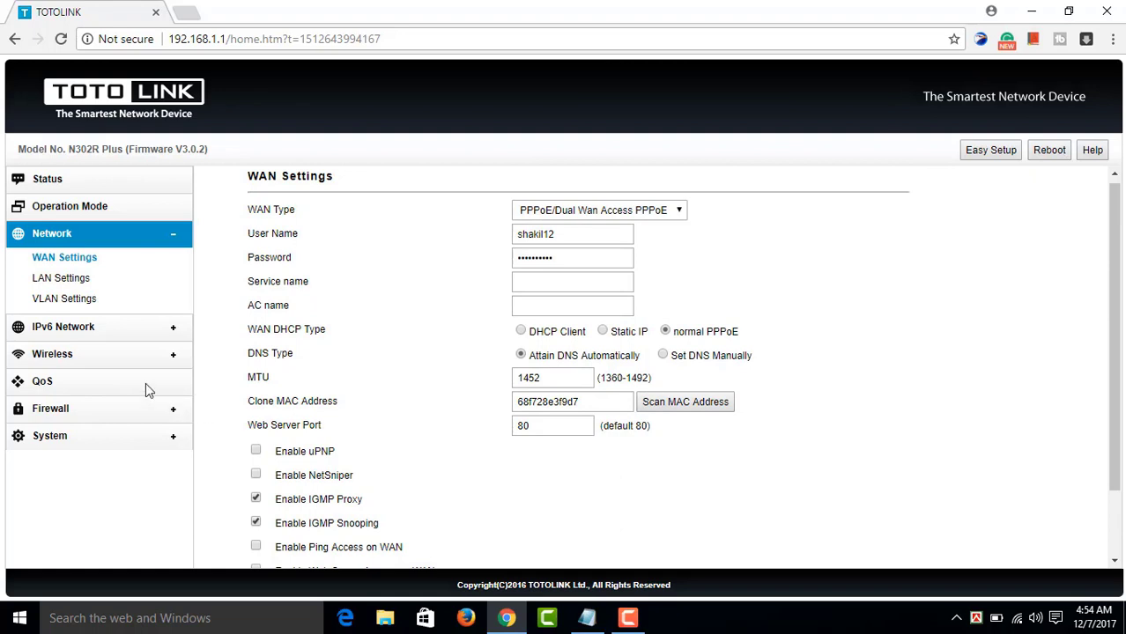
# - Review the wireless Basic Settings for WPA2 and the new SSID, then go to QoS
pyautogui.click(84, 354)
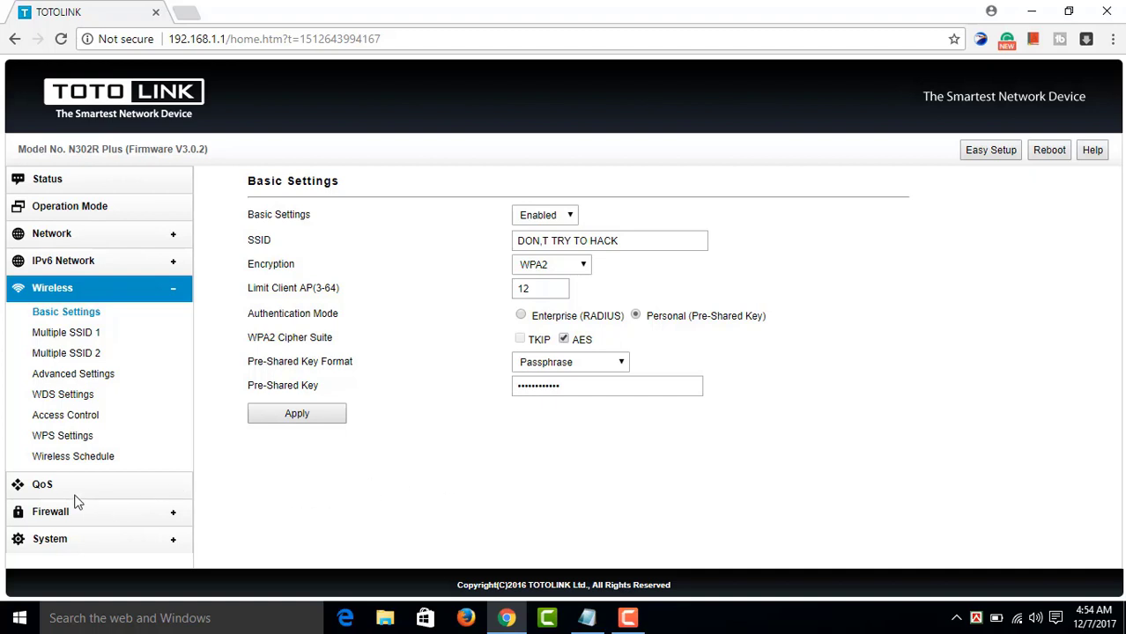
pyautogui.click(37, 491)
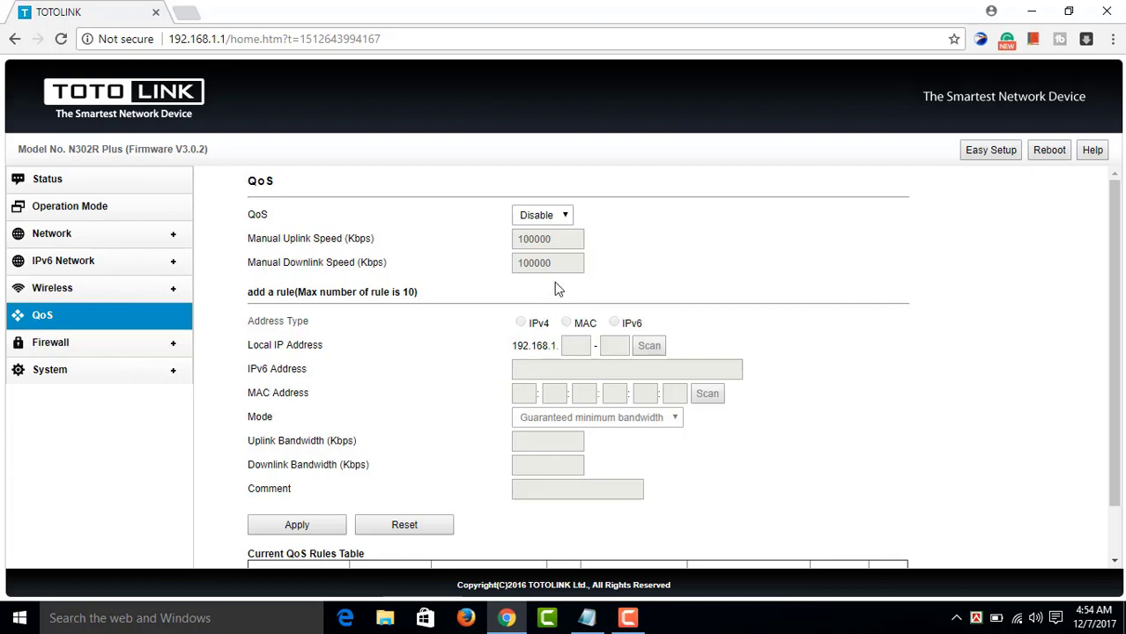
# - Enable QoS, draft an IPv4 rule for device 192.168.1.10, then reset the rule form
pyautogui.click(565, 216)
pyautogui.click(551, 247)
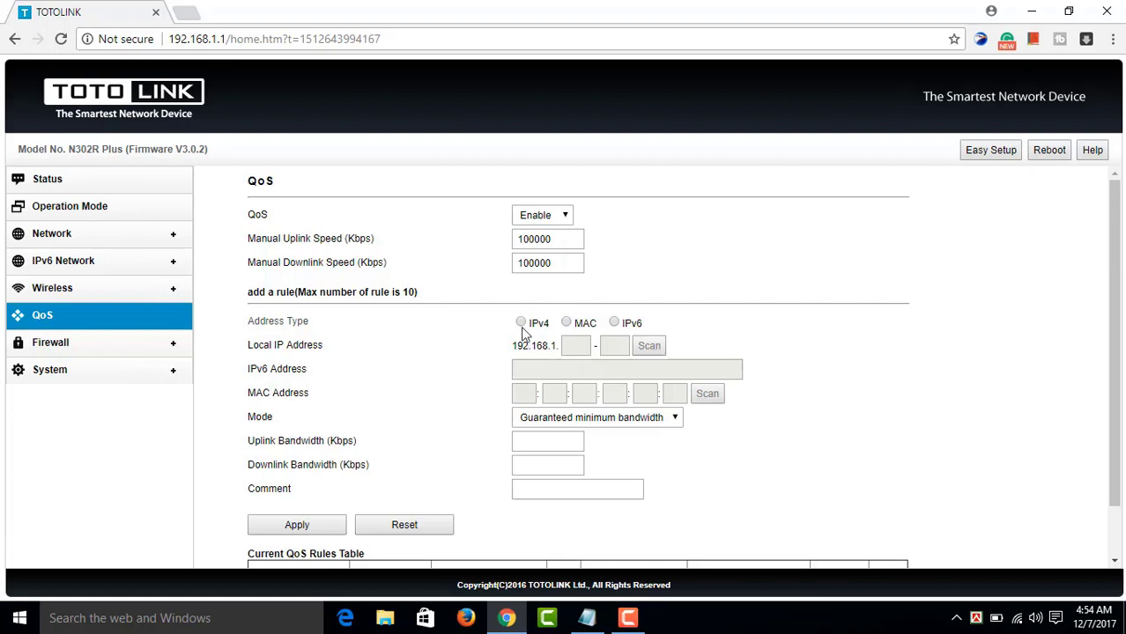
pyautogui.click(520, 323)
pyautogui.click(576, 351)
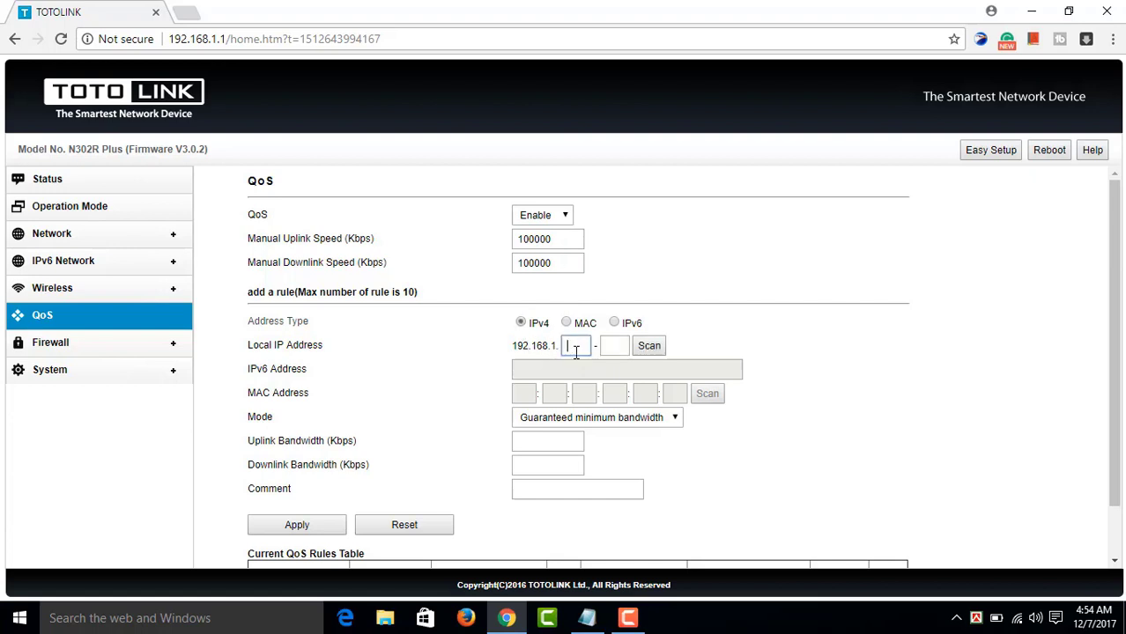
pyautogui.click(641, 348)
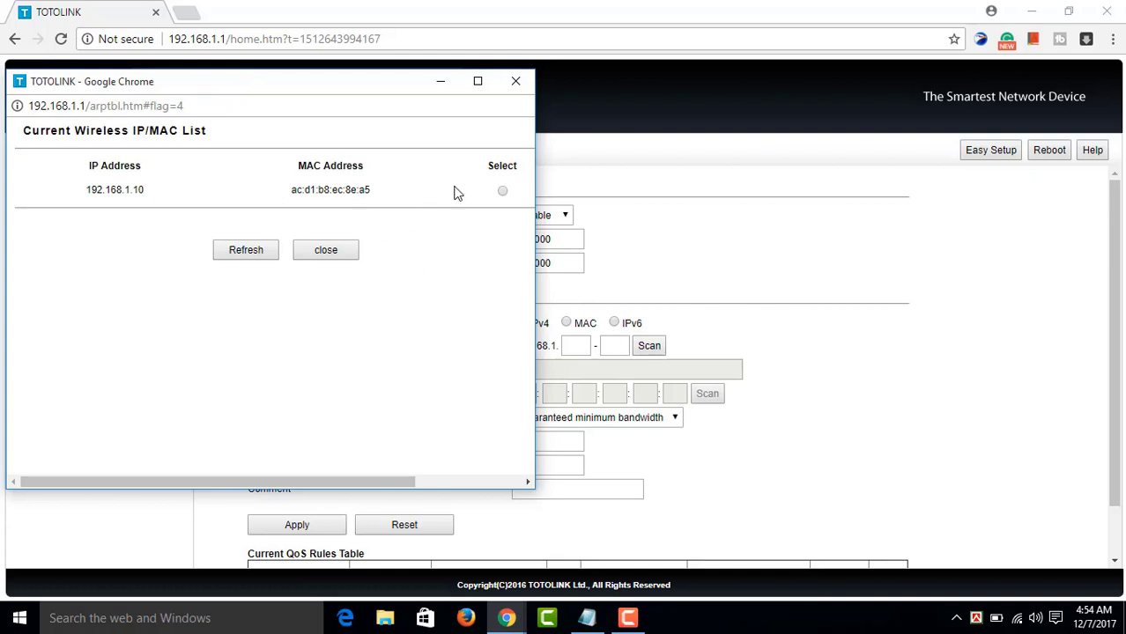
pyautogui.click(501, 192)
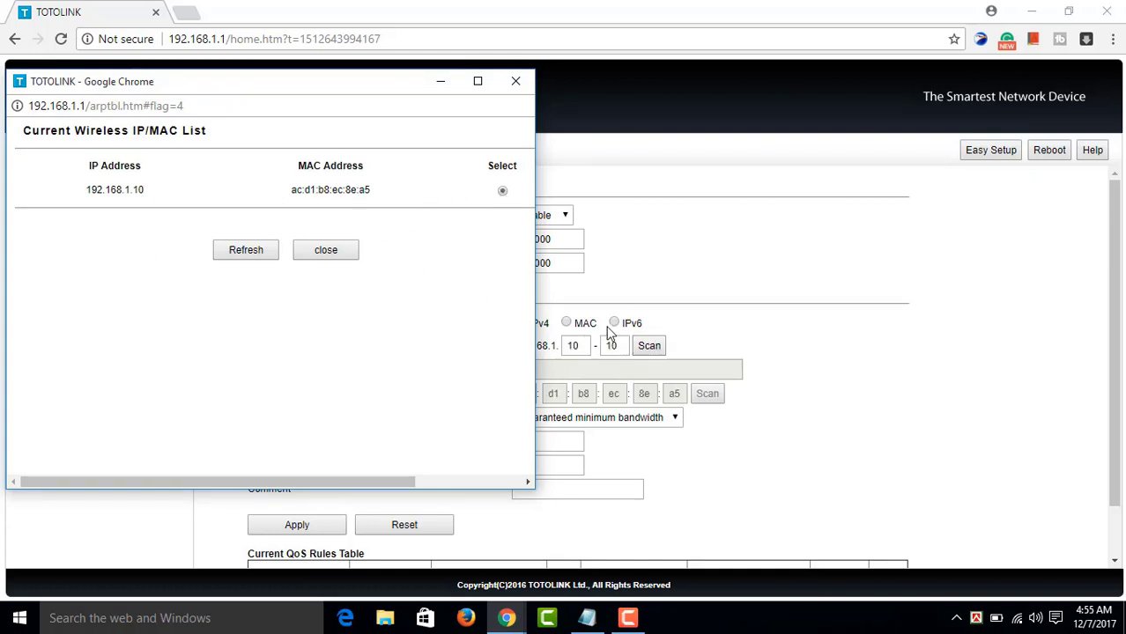
pyautogui.click(516, 81)
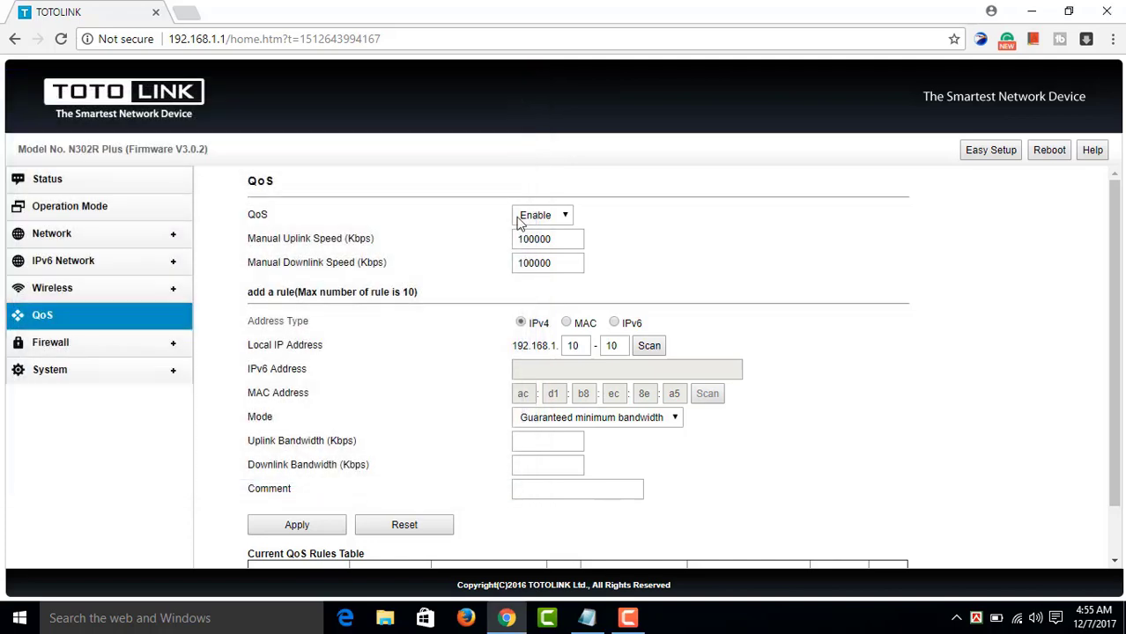
pyautogui.click(404, 525)
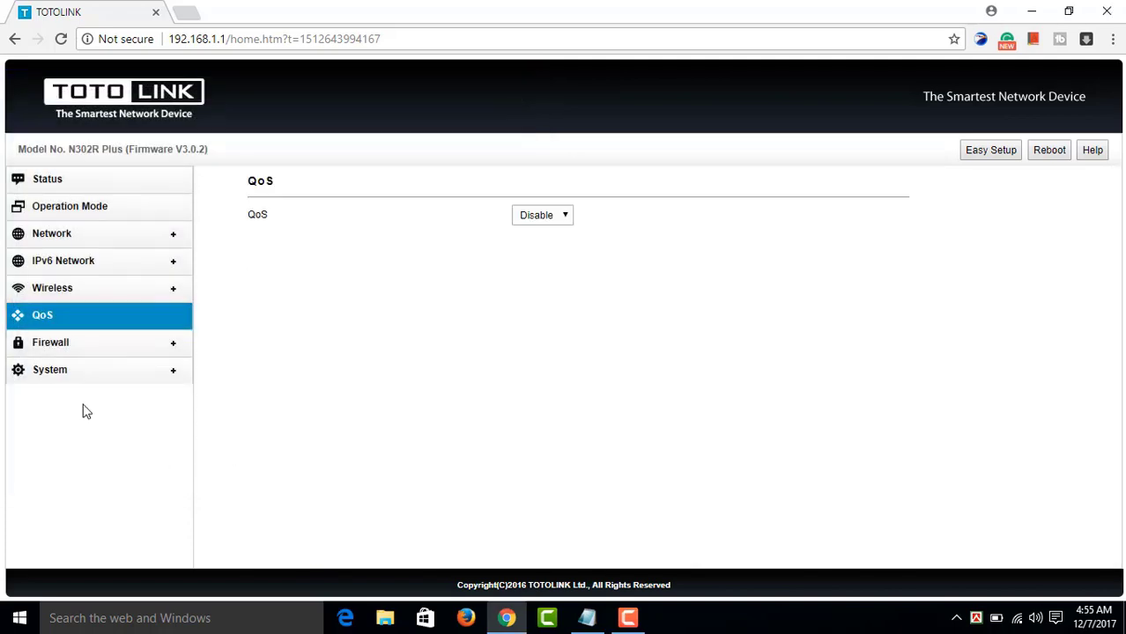
# - Go to System > Password Settings to check the admin login
pyautogui.click(46, 374)
pyautogui.scroll(-1, 132, 423)
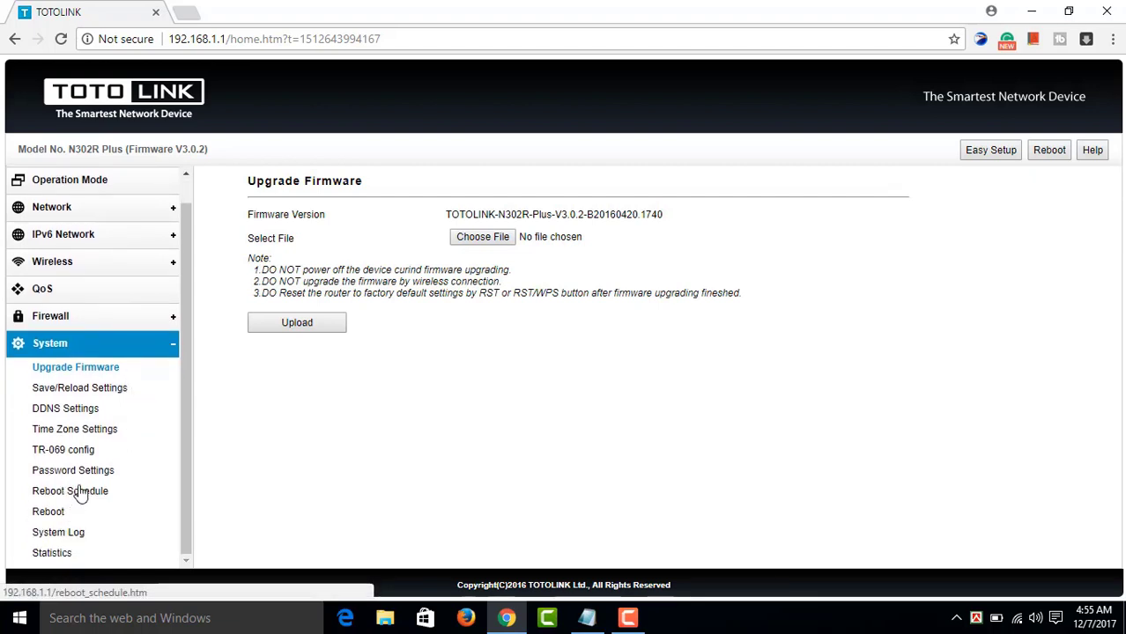
pyautogui.click(104, 473)
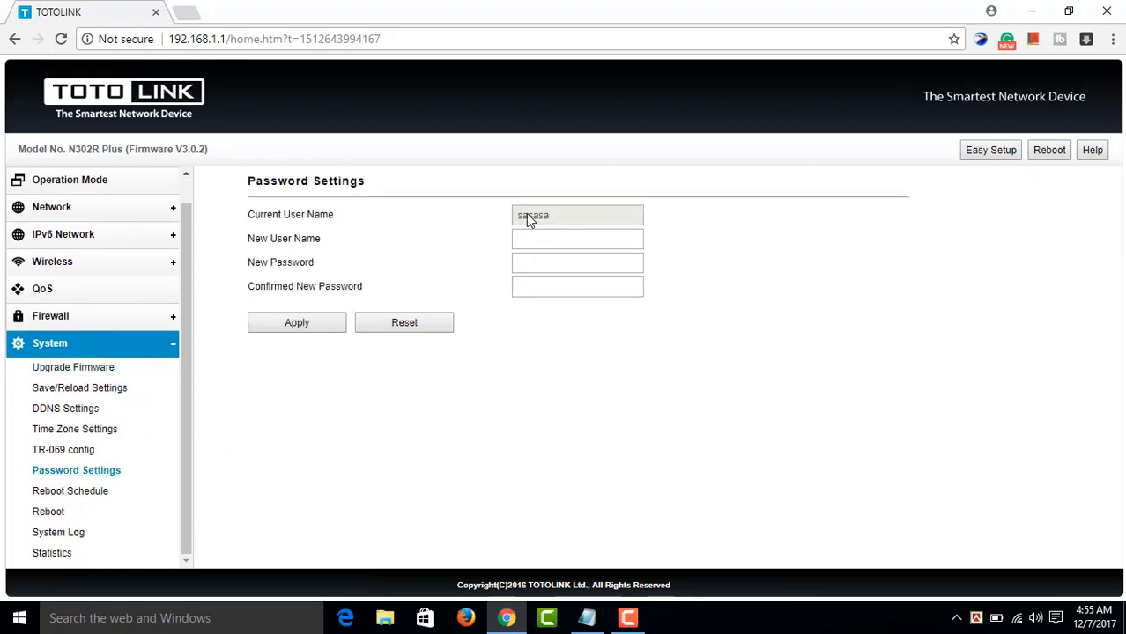